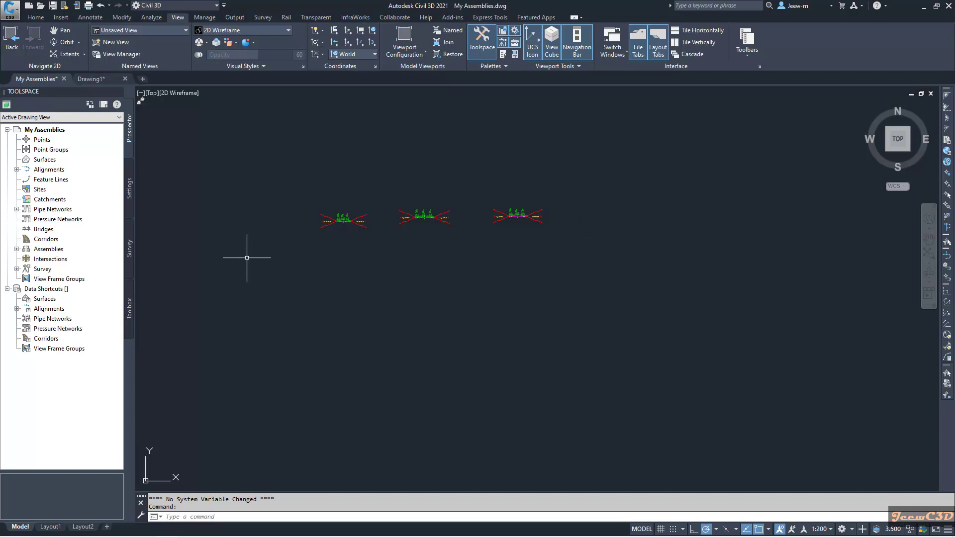
# Review My Assemblies' assembly list and window-select all three road assemblies.
pyautogui.click(17, 248)
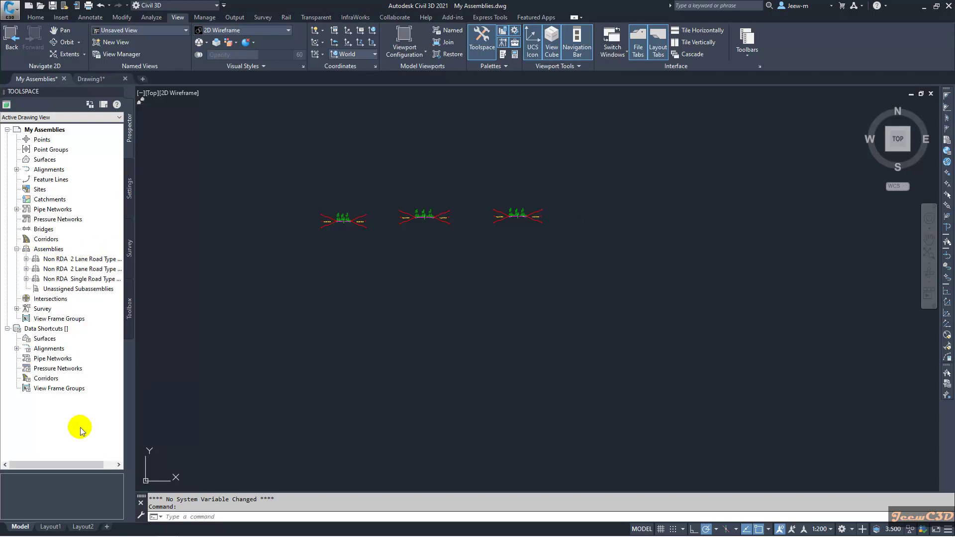
pyautogui.moveTo(85, 464); pyautogui.dragTo(99, 464)
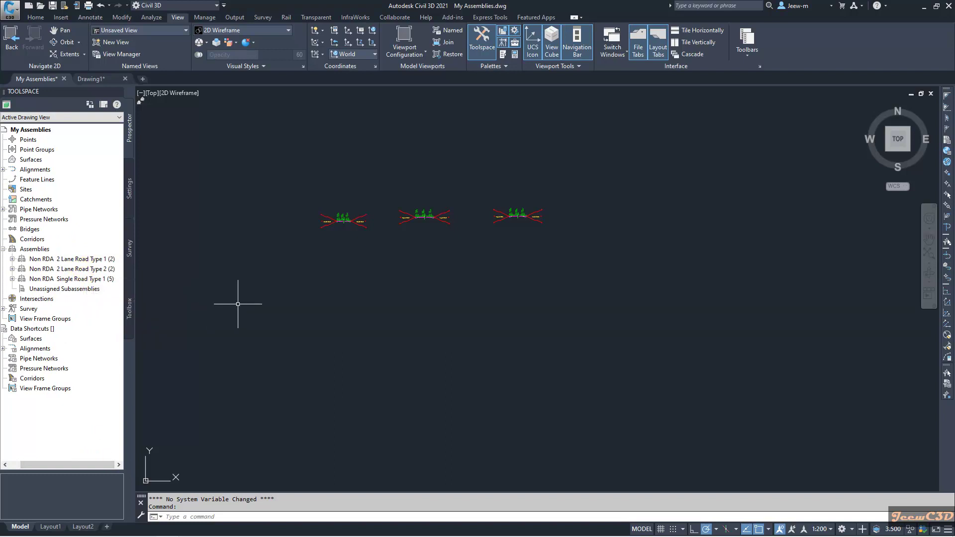
pyautogui.click(568, 249)
pyautogui.click(321, 175)
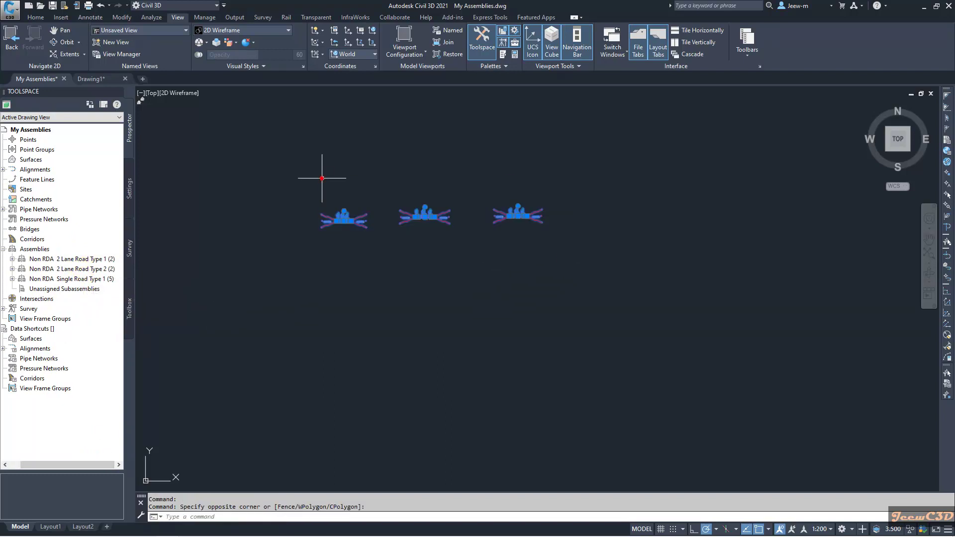
# Copy the three assemblies to the clipboard and switch to the empty Drawing1.
pyautogui.rightClick(307, 162)
pyautogui.click(339, 202)
pyautogui.click(403, 214)
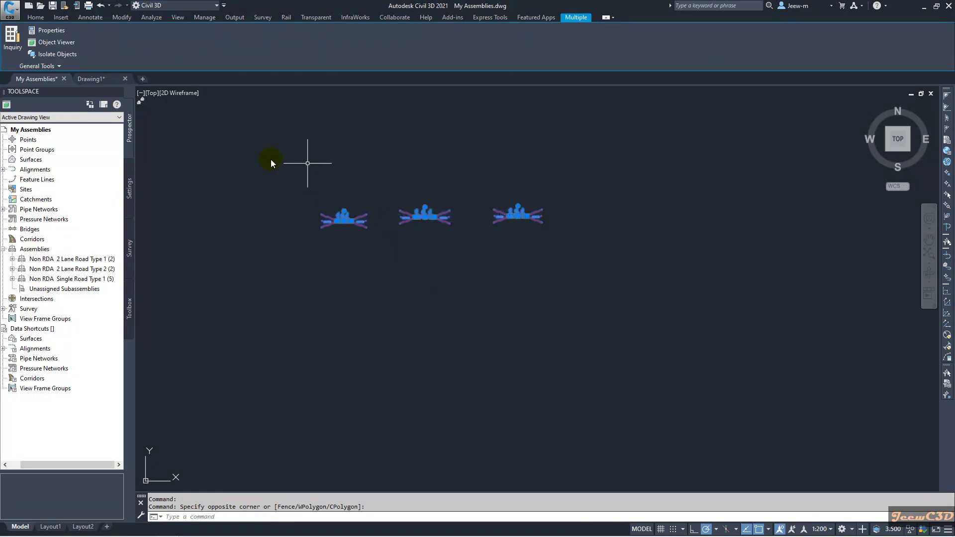
pyautogui.hotkey('ctrl', 'Tab')
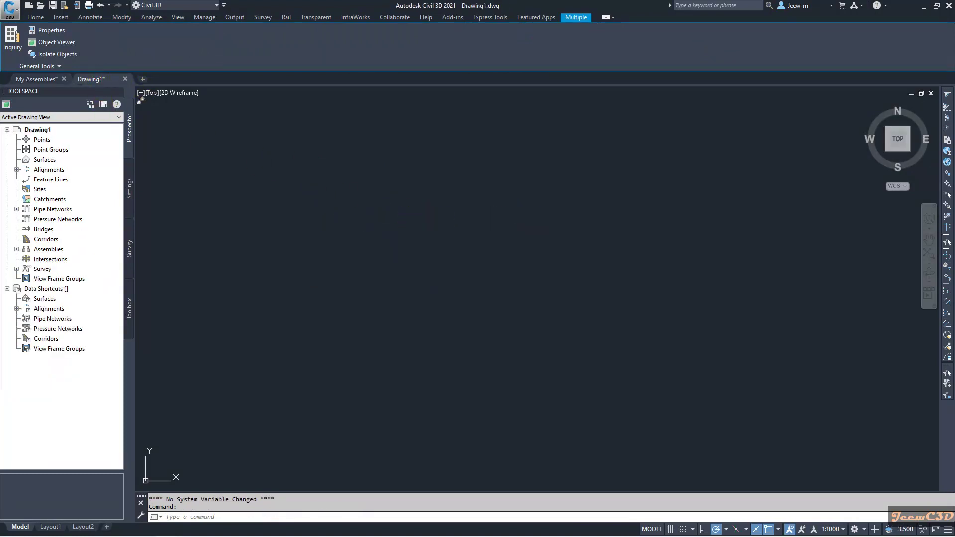
pyautogui.rightClick(329, 183)
# Paste the three assemblies into Drawing1 at their original coordinates and frame them in view.
pyautogui.click(366, 225)
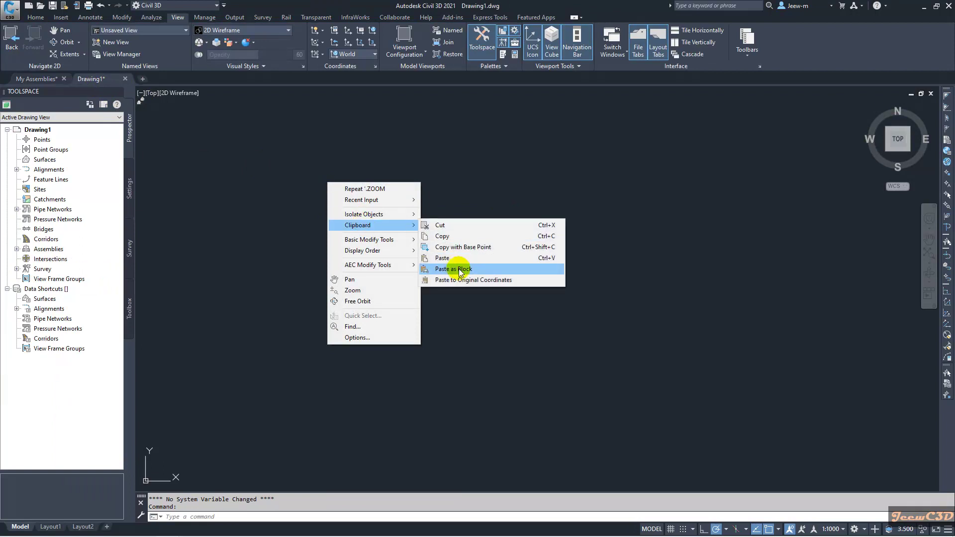
pyautogui.click(471, 280)
pyautogui.middleClick(420, 215)
pyautogui.middleClick(420, 215)
pyautogui.scroll(-2, 405, 241)
pyautogui.moveTo(405, 241); pyautogui.dragTo(451, 228, button='middle')
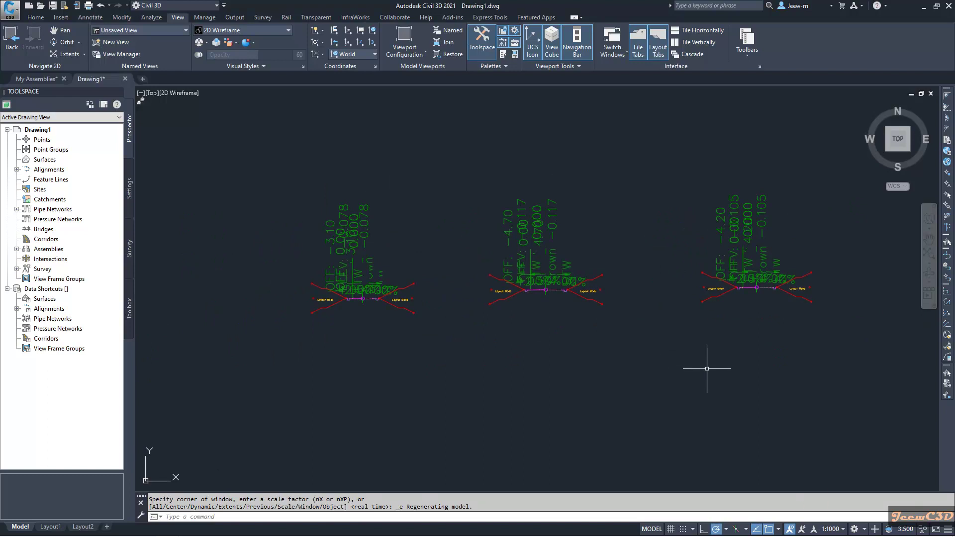
# Set the annotation scale to 1:200 and check Drawing1's Assemblies list in Toolspace.
pyautogui.click(832, 529)
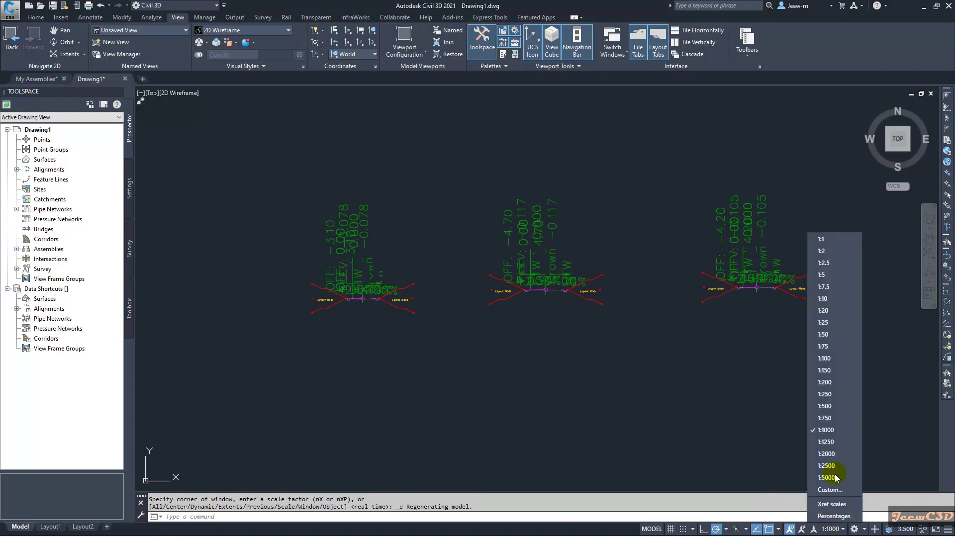
pyautogui.click(833, 382)
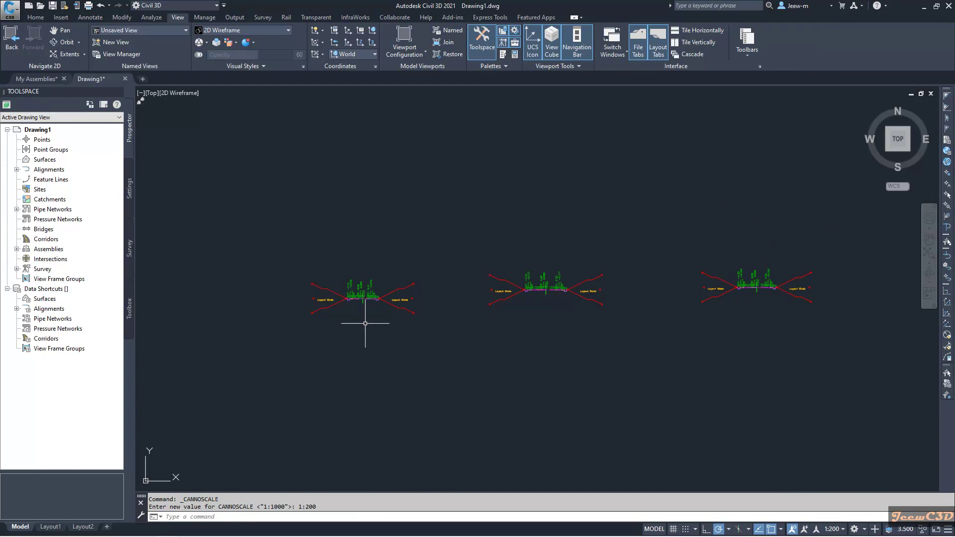
pyautogui.click(17, 248)
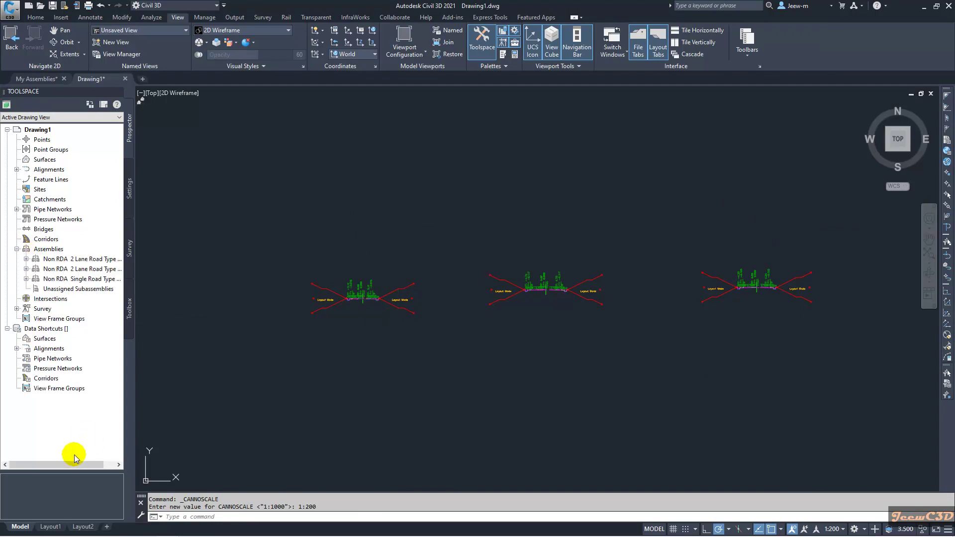
pyautogui.moveTo(75, 464); pyautogui.dragTo(128, 455)
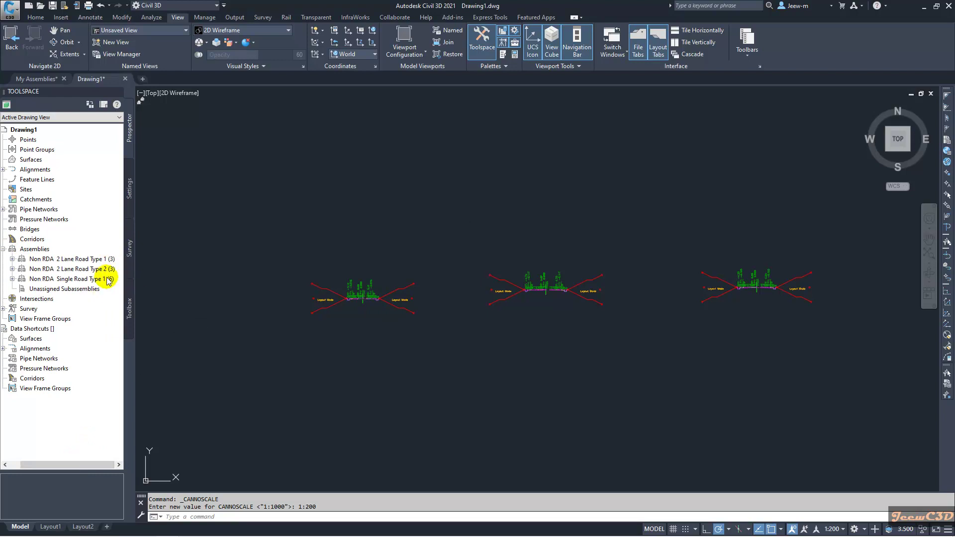
# Compare the Assemblies lists of My Assemblies and Drawing1, ending back on My Assemblies.
pyautogui.click(37, 79)
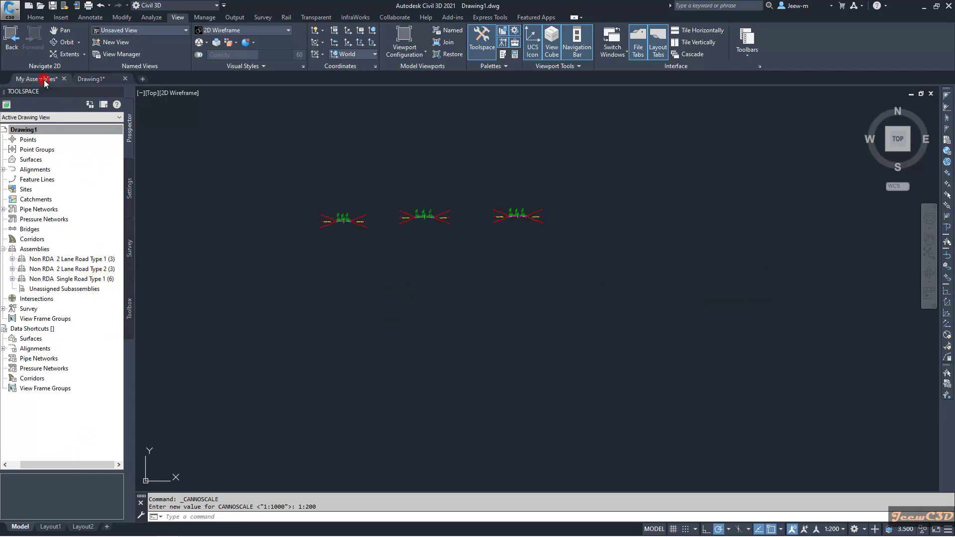
pyautogui.click(16, 249)
pyautogui.moveTo(85, 461); pyautogui.dragTo(99, 462)
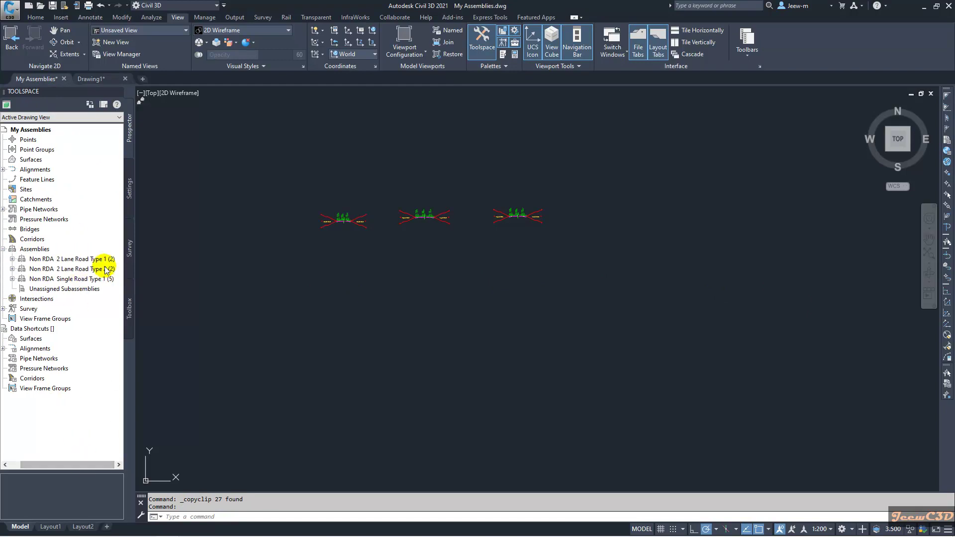
pyautogui.click(113, 80)
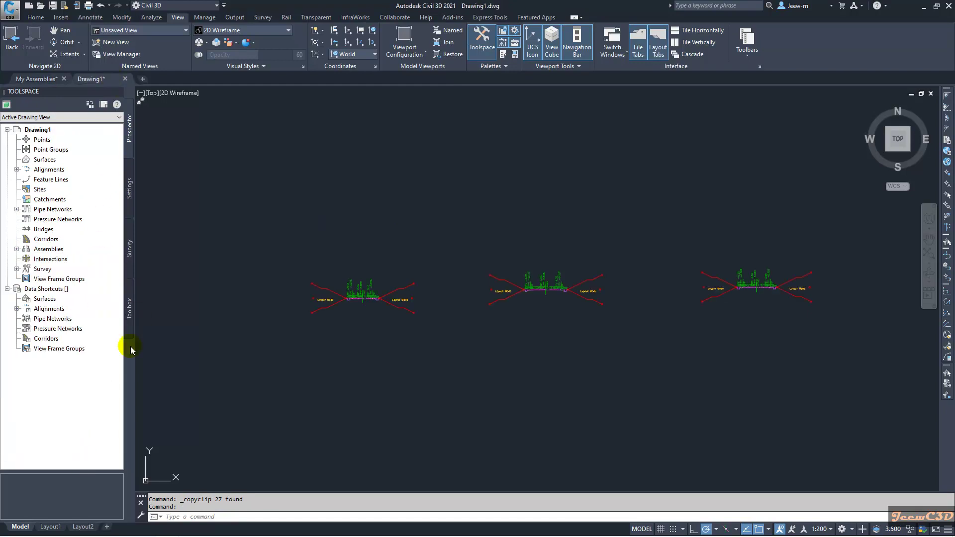
pyautogui.click(17, 248)
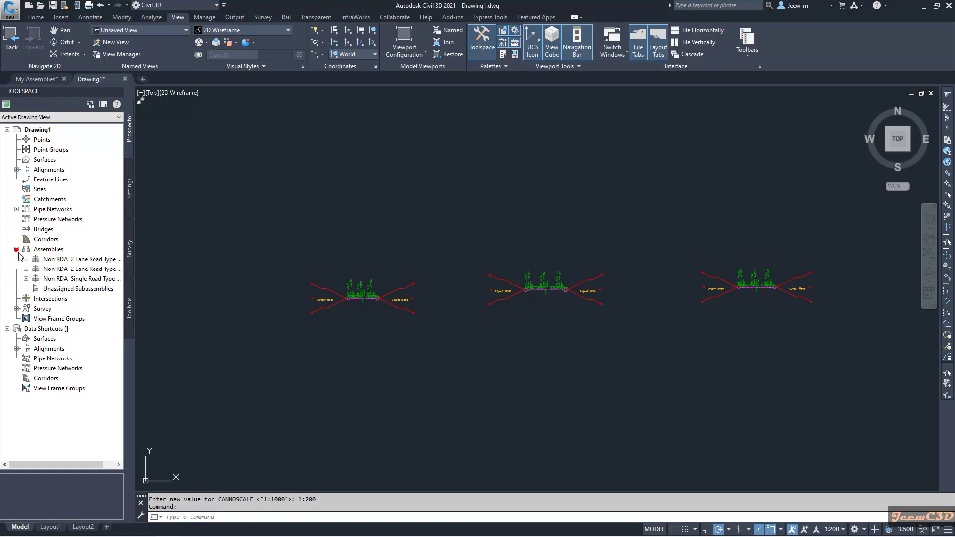
pyautogui.moveTo(70, 465); pyautogui.dragTo(81, 465)
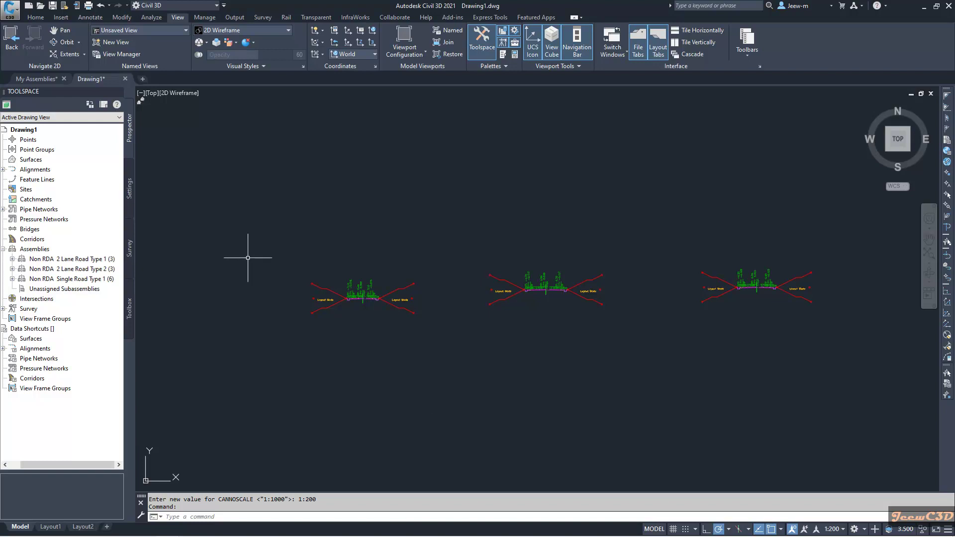
pyautogui.click(34, 79)
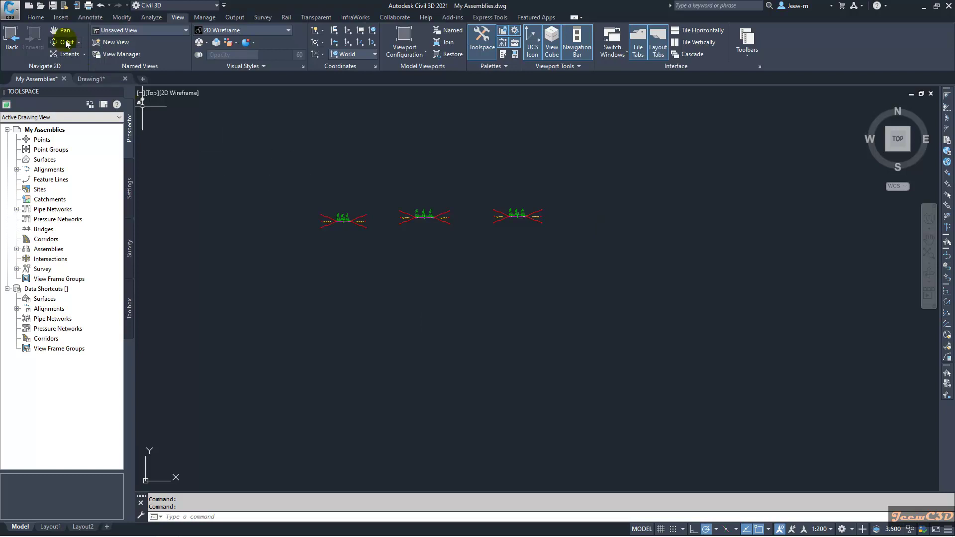
# Open Tool Palettes from the Home tab and add an empty palette keeping the name New Palette.
pyautogui.click(35, 17)
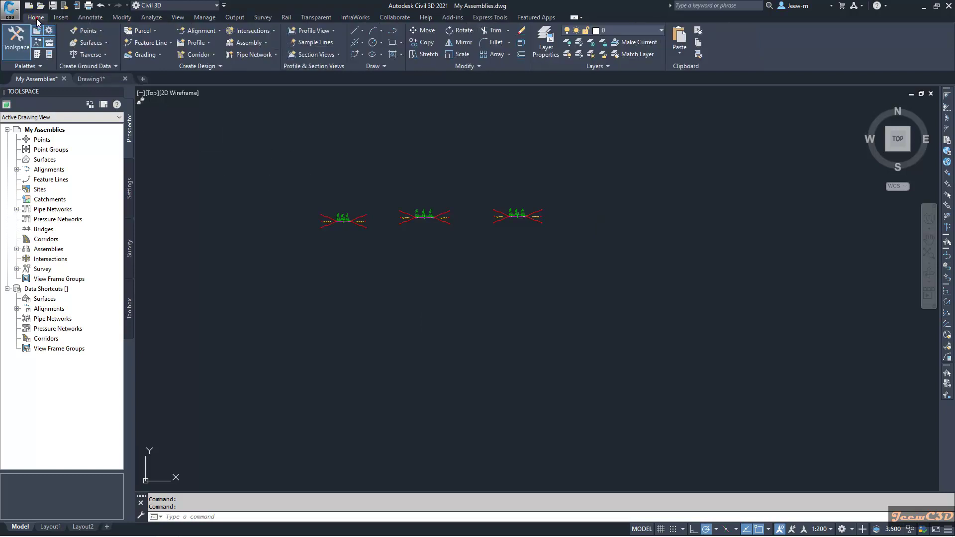
pyautogui.click(38, 54)
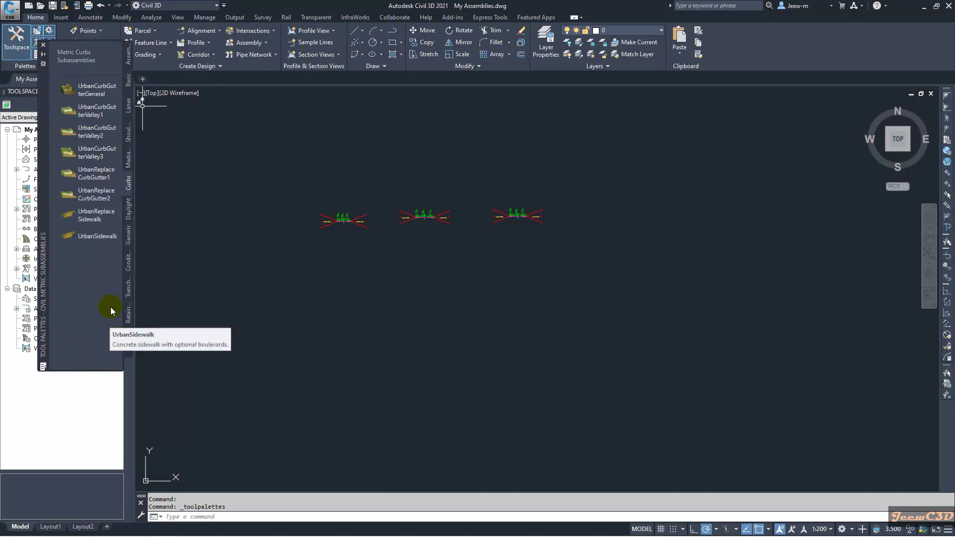
pyautogui.rightClick(114, 292)
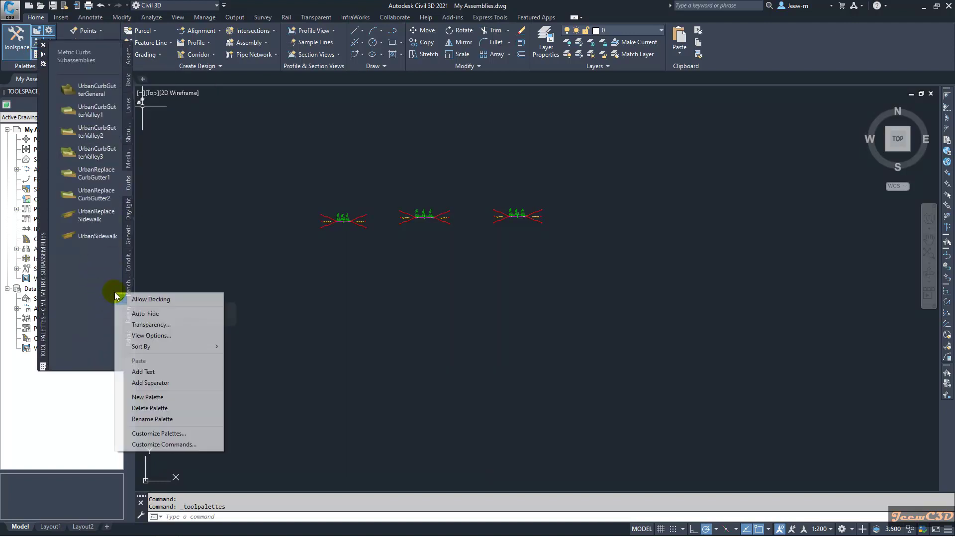
pyautogui.click(163, 397)
pyautogui.click(100, 252)
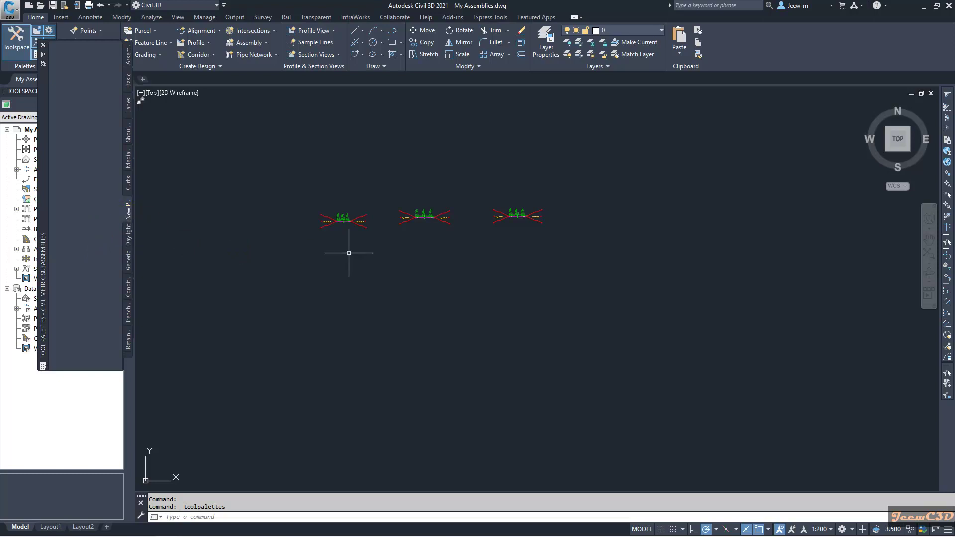
# Select the Non RDA Single Road Type 1 assembly by its baseline.
pyautogui.click(369, 239)
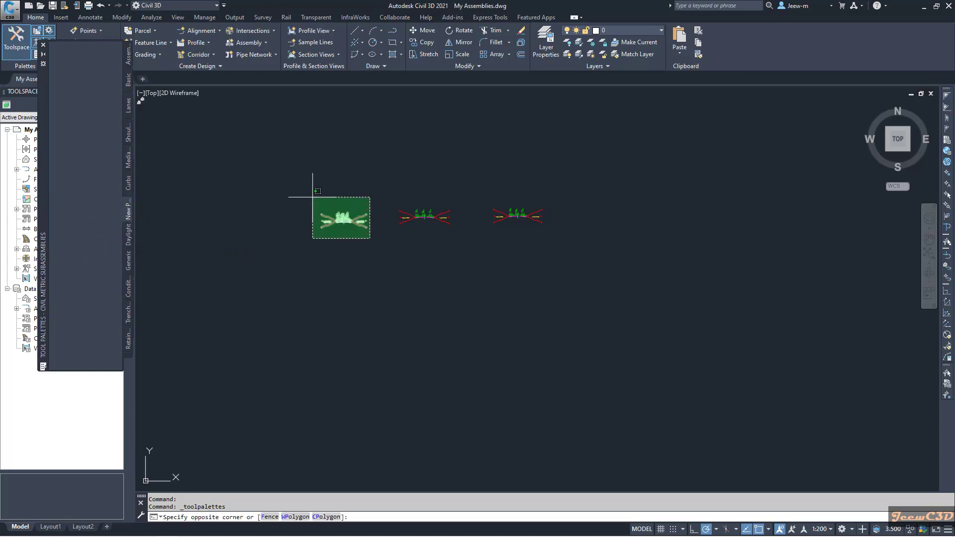
pyautogui.click(315, 192)
pyautogui.scroll(4, 341, 233)
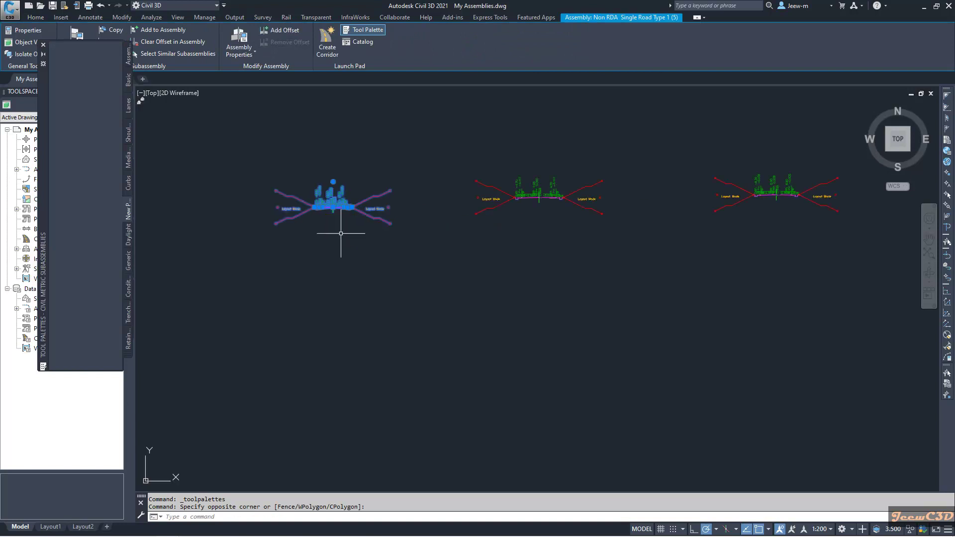
pyautogui.press('Escape')
pyautogui.scroll(10, 323, 208)
pyautogui.moveTo(444, 219); pyautogui.dragTo(548, 294, button='middle')
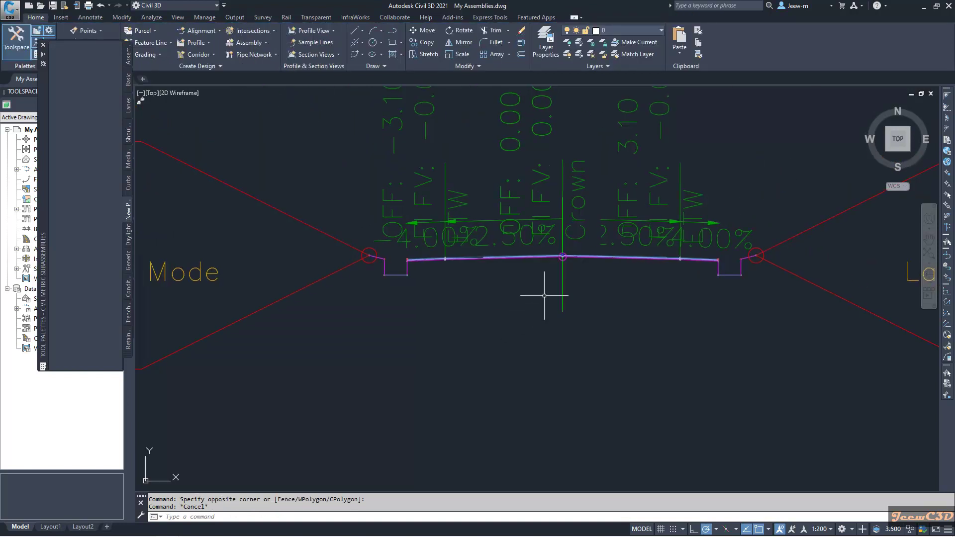
pyautogui.click(562, 279)
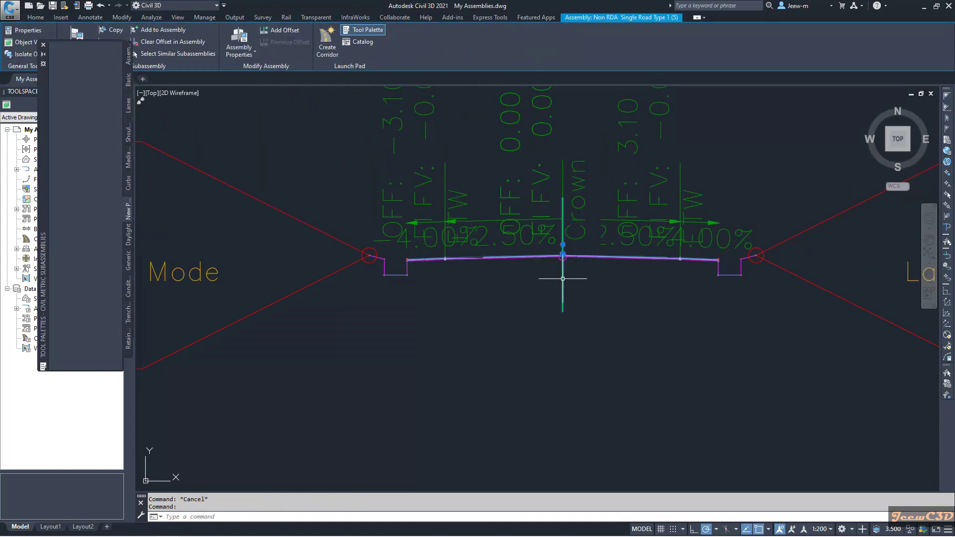
# Drag the Single Road Type 1 assembly onto New Palette as its first tool and pick the 2 Lane Road Type 1 assembly.
pyautogui.moveTo(562, 279); pyautogui.dragTo(93, 158)
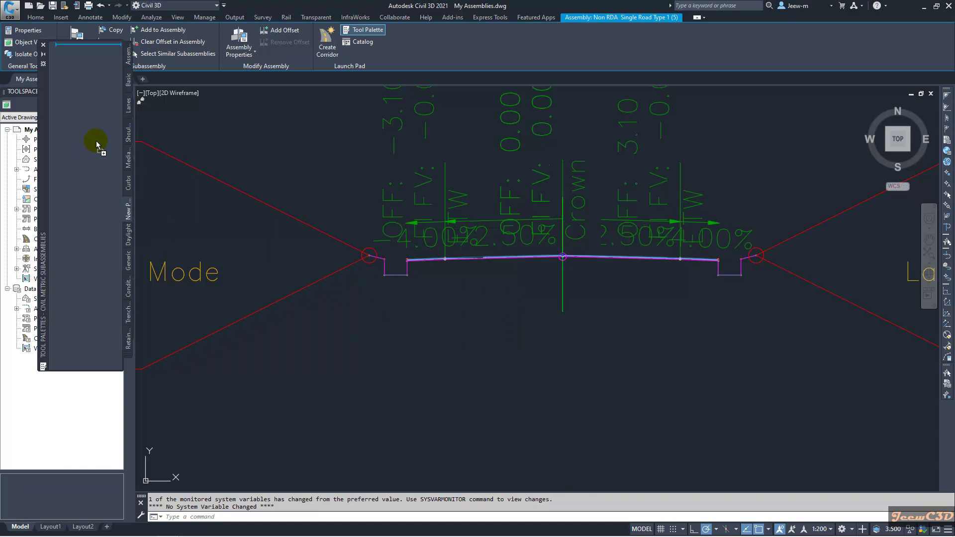
pyautogui.moveTo(96, 141); pyautogui.dragTo(119, 148)
pyautogui.moveTo(76, 71)
pyautogui.mouseDown()
pyautogui.moveTo(94, 46)
pyautogui.moveTo(88, 70)
pyautogui.mouseUp()
pyautogui.moveTo(97, 113); pyautogui.dragTo(97, 114)
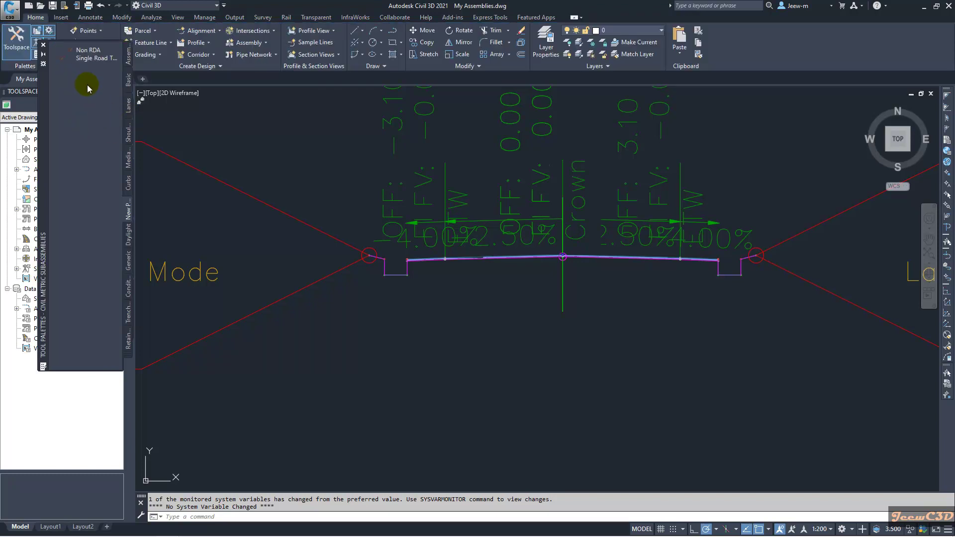
pyautogui.scroll(-8, 301, 162)
pyautogui.press('Escape')
pyautogui.click(669, 175)
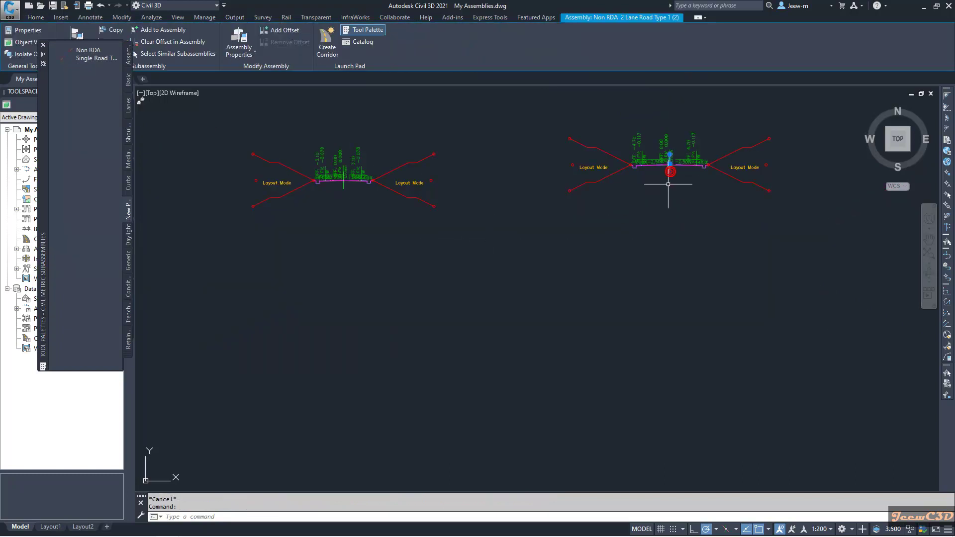
# Add the Non RDA 2 Lane Road Type 1 and Type 2 assemblies to New Palette as tools.
pyautogui.moveTo(669, 174); pyautogui.dragTo(139, 168)
pyautogui.press('Escape')
pyautogui.scroll(-4, 423, 266)
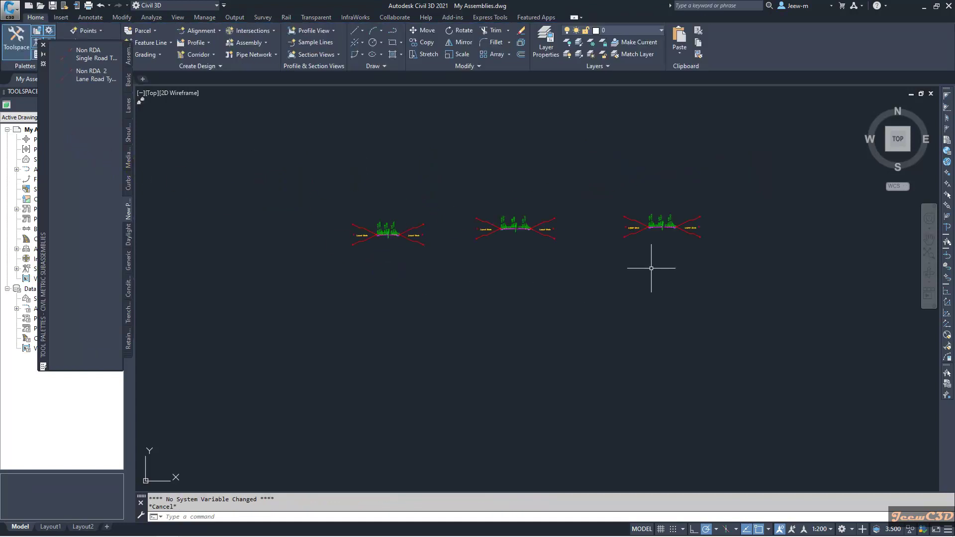
pyautogui.scroll(4, 658, 231)
pyautogui.click(669, 227)
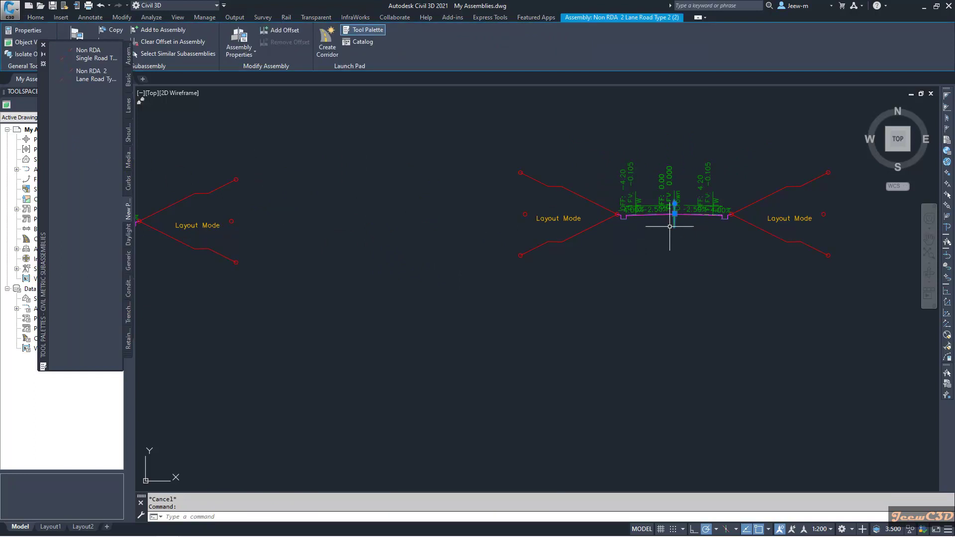
pyautogui.click(67, 123)
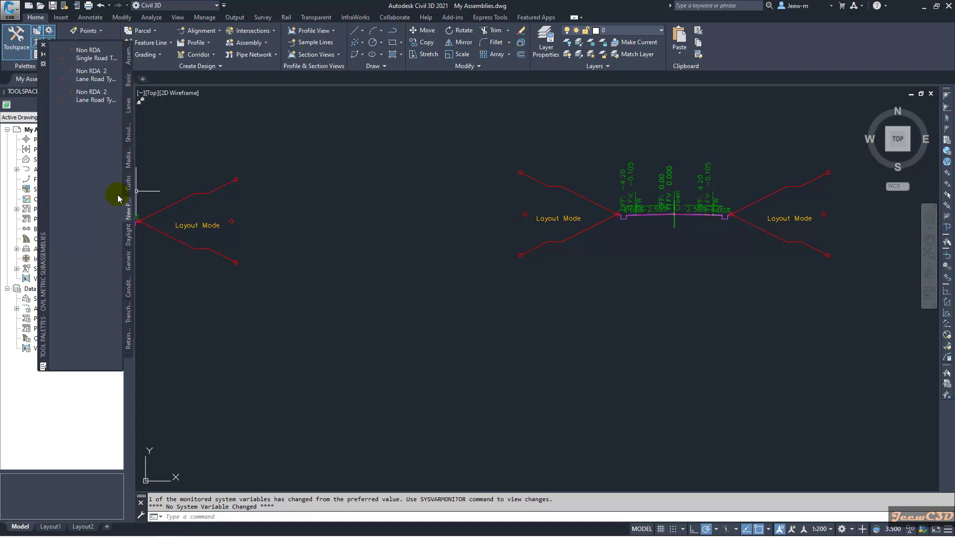
# In Drawing1, undo every command to remove the pasted assemblies, then reopen Tool Palettes.
pyautogui.click(42, 47)
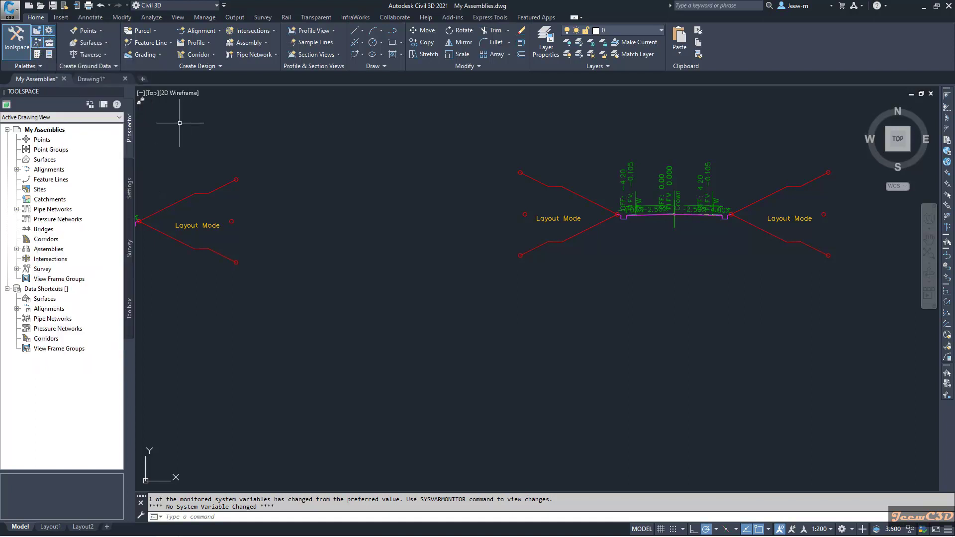
pyautogui.click(89, 80)
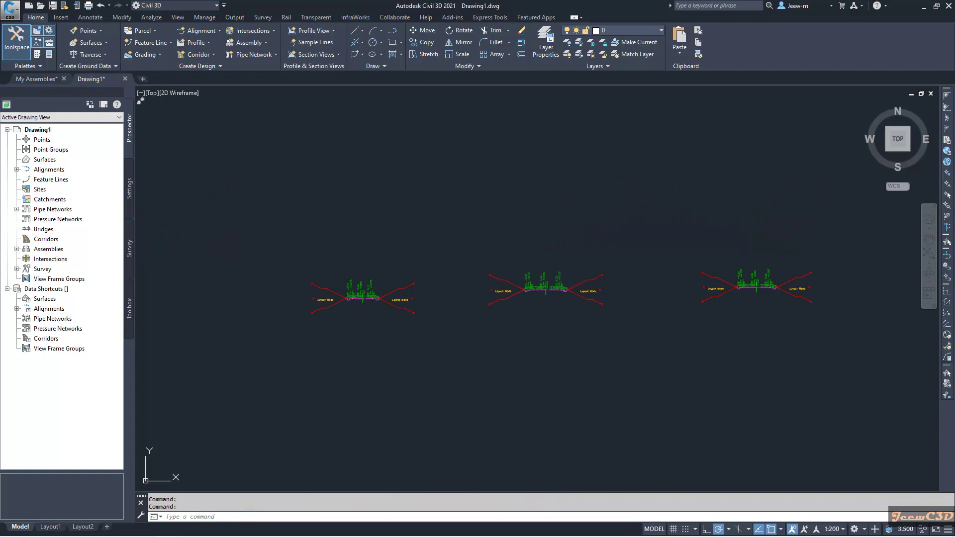
pyautogui.scroll(-4, 387, 191)
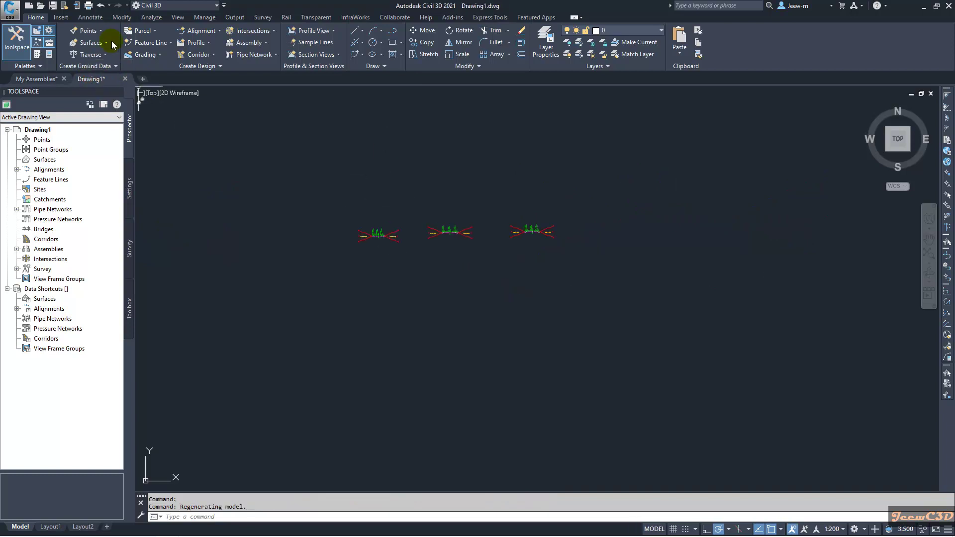
pyautogui.click(109, 5)
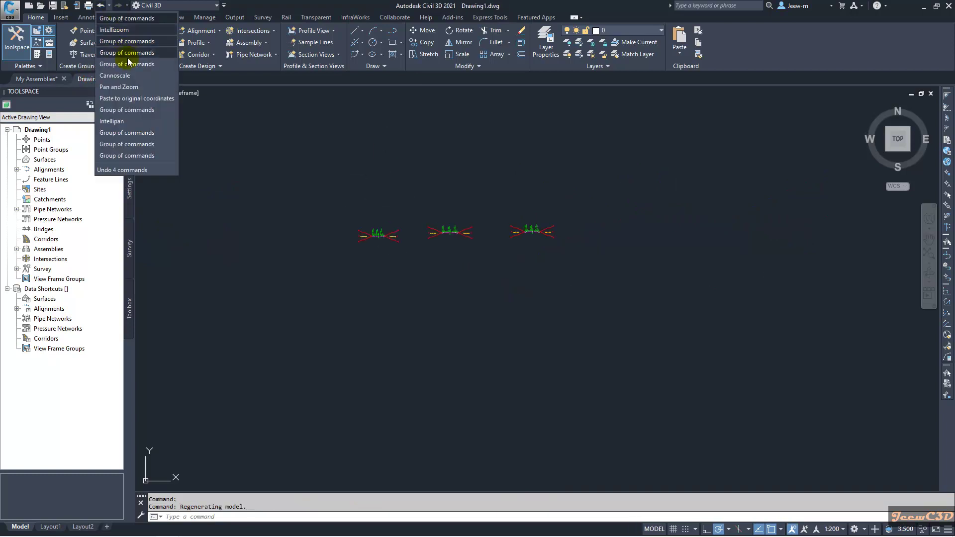
pyautogui.click(135, 155)
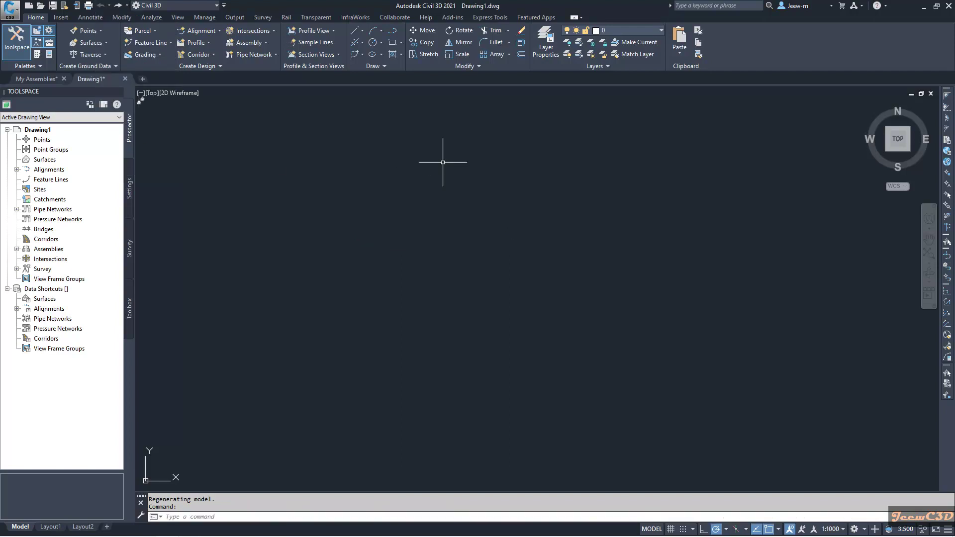
pyautogui.click(38, 55)
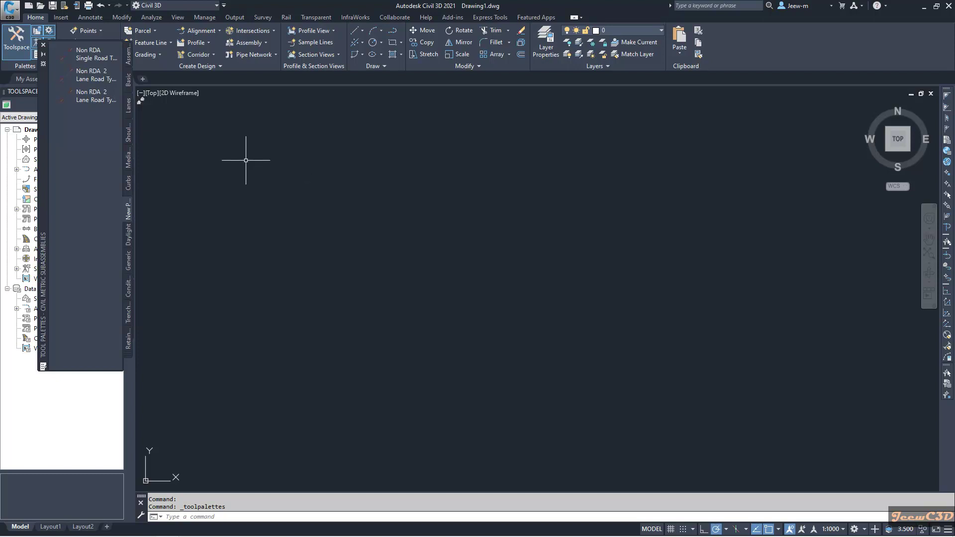
# Place a Non RDA Single Road and a Non RDA 2 Lane Road assembly in Drawing1 from New Palette.
pyautogui.click(90, 57)
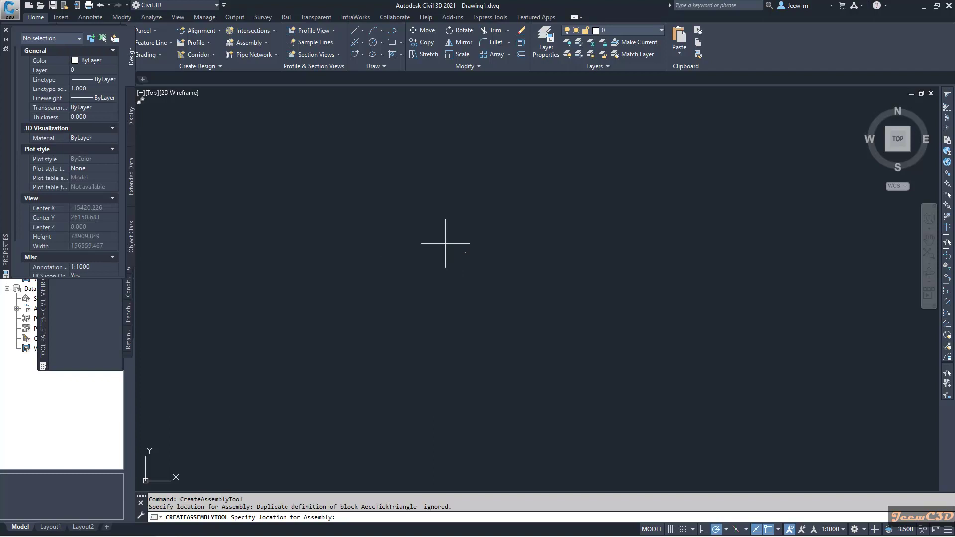
pyautogui.scroll(10, 416, 228)
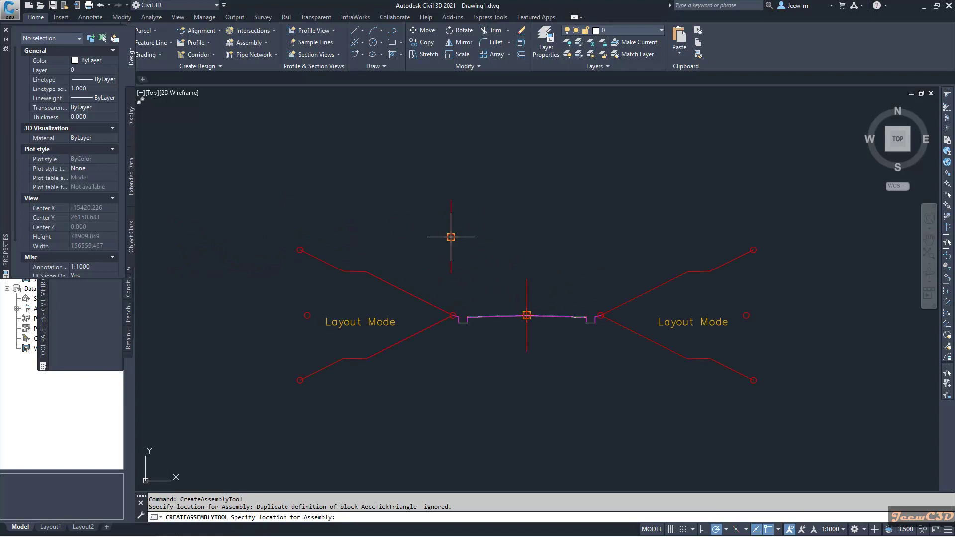
pyautogui.press('Escape')
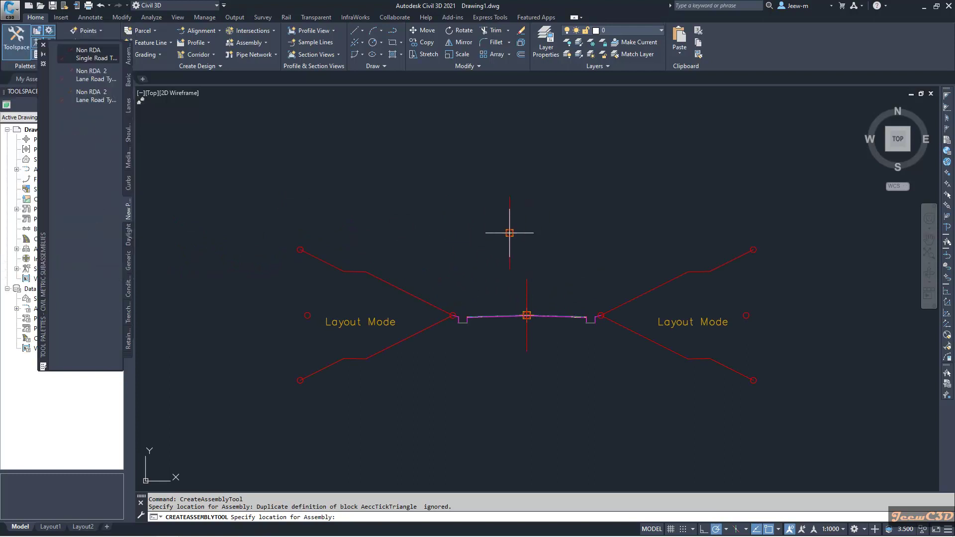
pyautogui.click(96, 75)
pyautogui.scroll(-3, 436, 221)
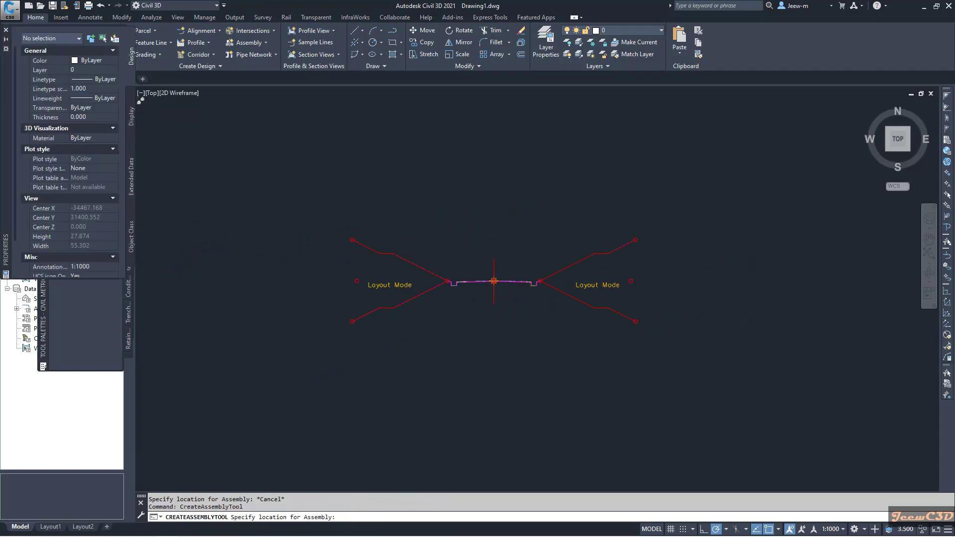
pyautogui.click(561, 252)
pyautogui.press('Escape')
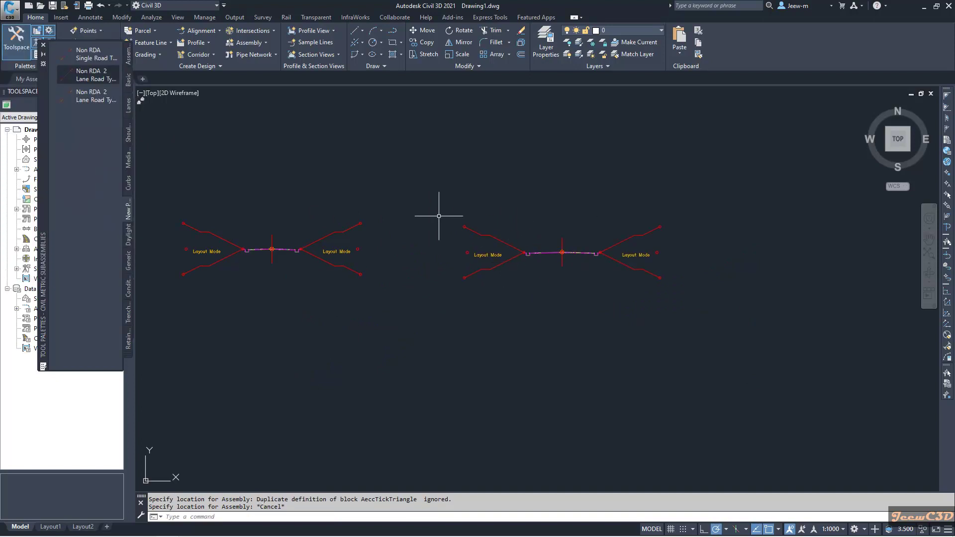
pyautogui.moveTo(260, 262); pyautogui.dragTo(345, 263, button='middle')
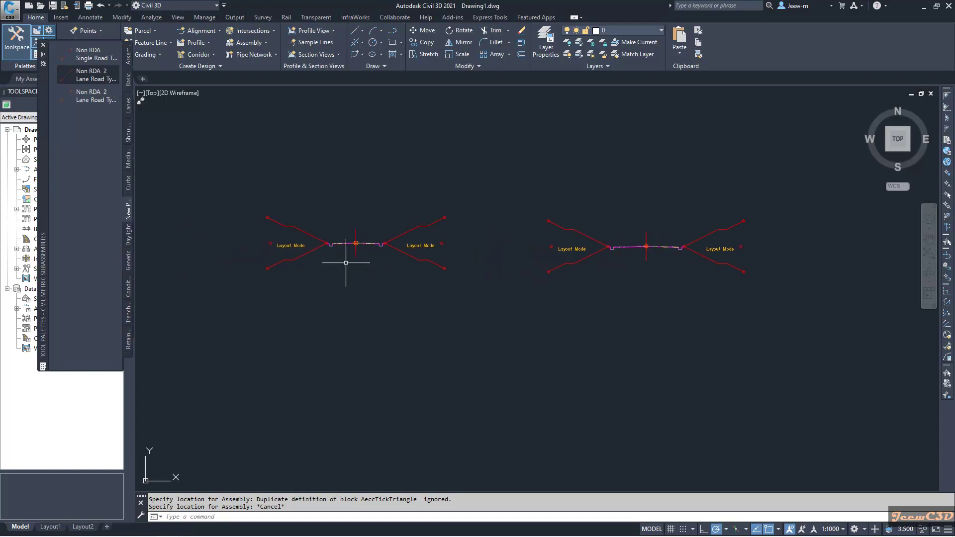
pyautogui.click(43, 47)
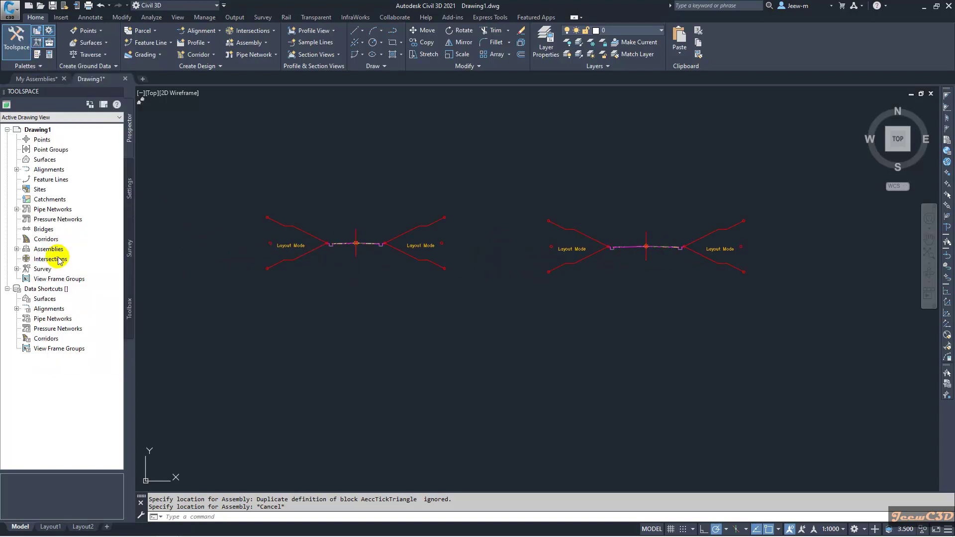
# Confirm Drawing1 lists Non RDA 2 Lane Road Type 1 and Single Road Type 1, then return to My Assemblies.
pyautogui.click(16, 248)
pyautogui.moveTo(89, 467); pyautogui.dragTo(99, 467)
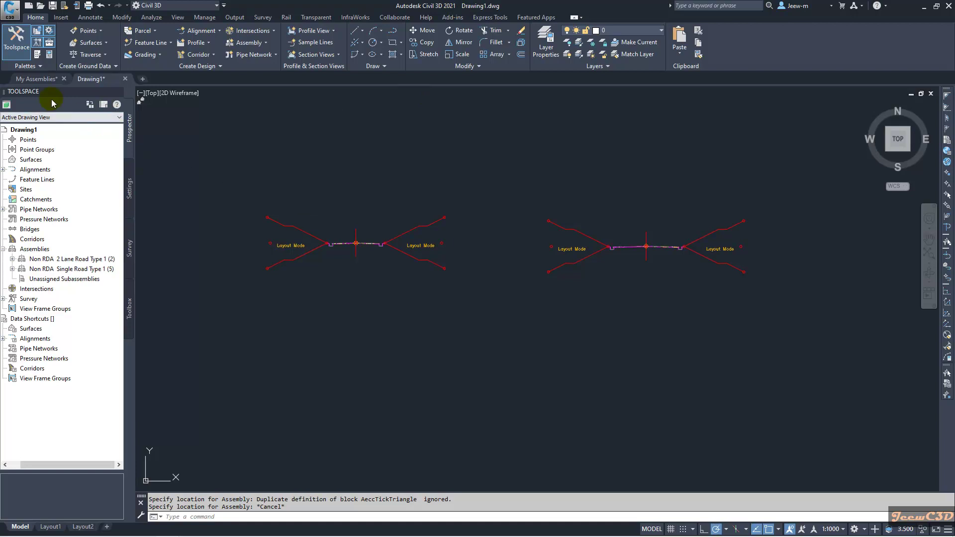
pyautogui.click(35, 79)
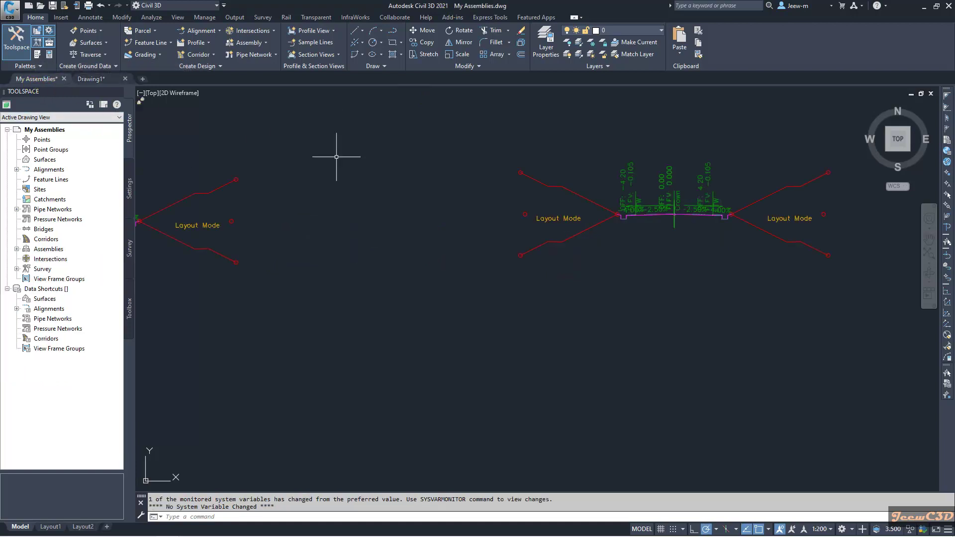
# Open Tool Palettes, choose Customize Palettes..., and select New Palette in the Palettes list.
pyautogui.scroll(-4, 348, 174)
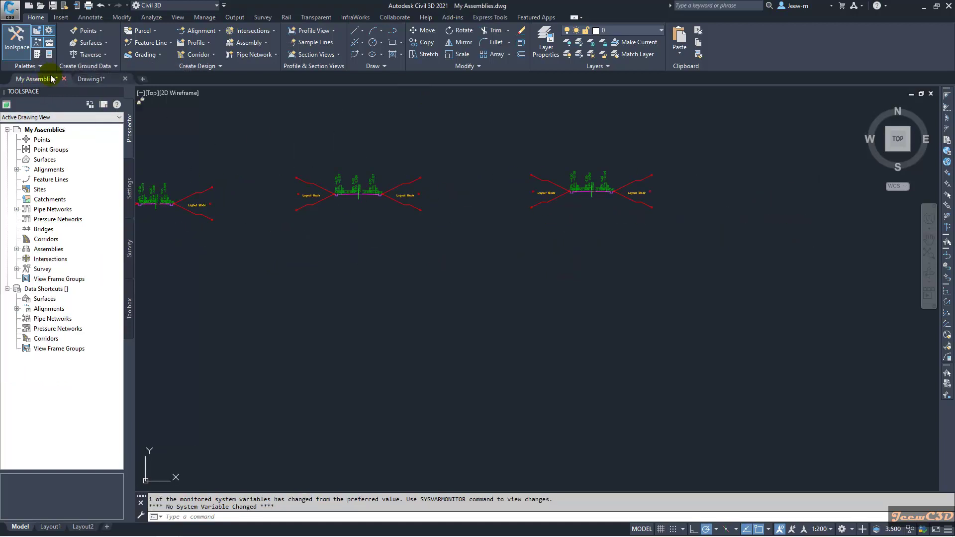
pyautogui.click(37, 55)
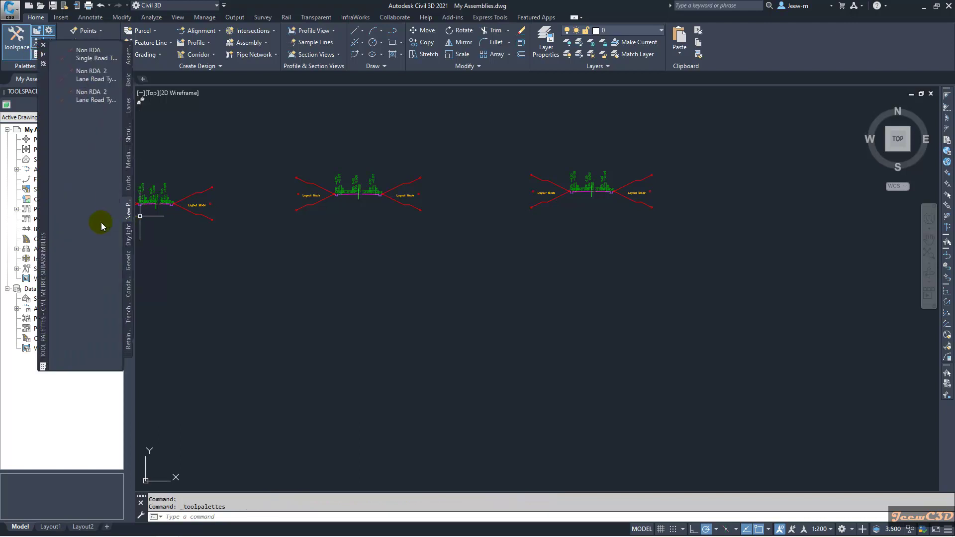
pyautogui.rightClick(82, 238)
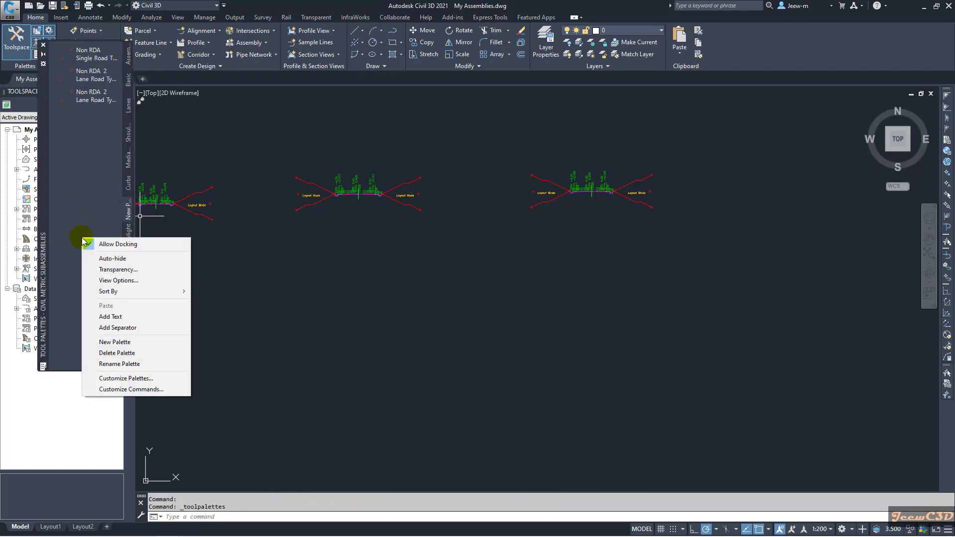
pyautogui.click(128, 379)
pyautogui.click(381, 253)
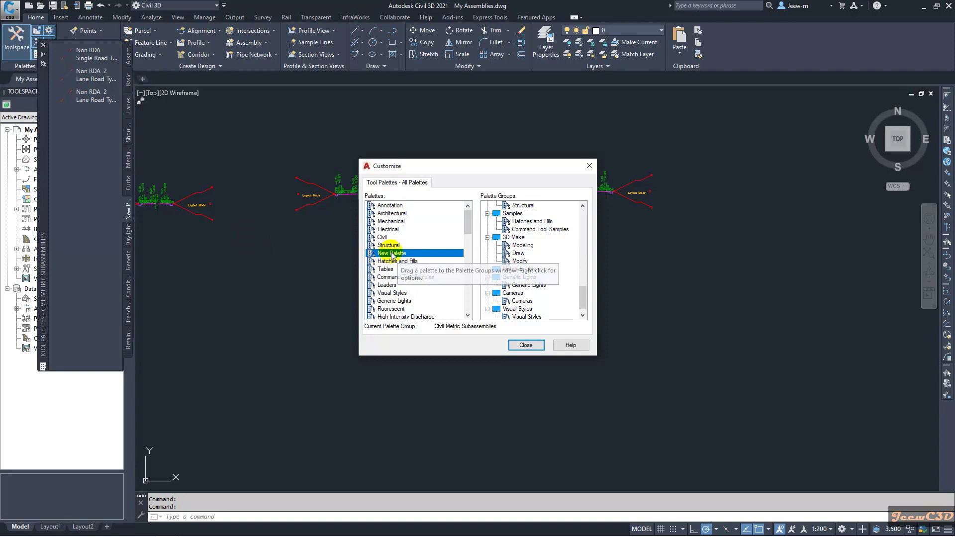
# Export New Palette as New Palette.xtp to Desktop > My Assemblies, then close the Customize dialog.
pyautogui.rightClick(393, 254)
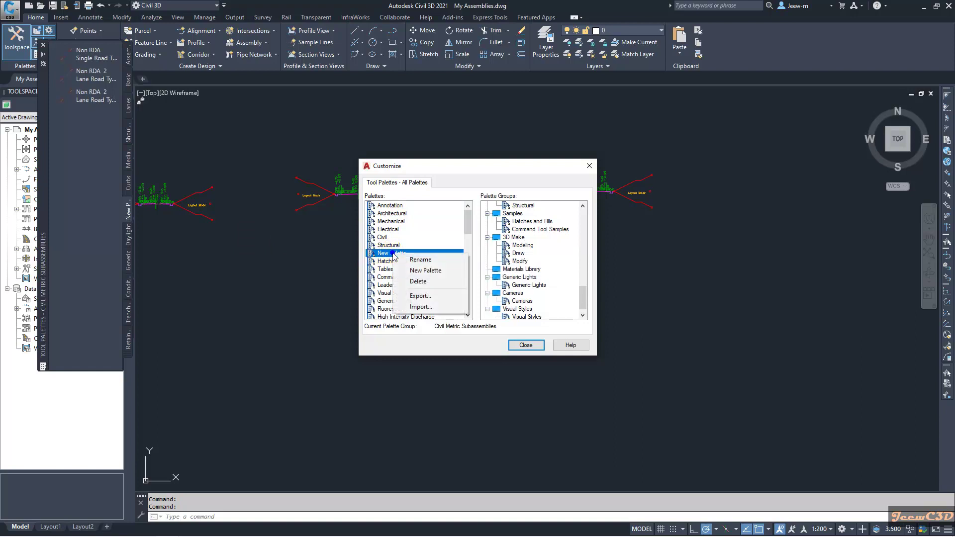
pyautogui.click(420, 296)
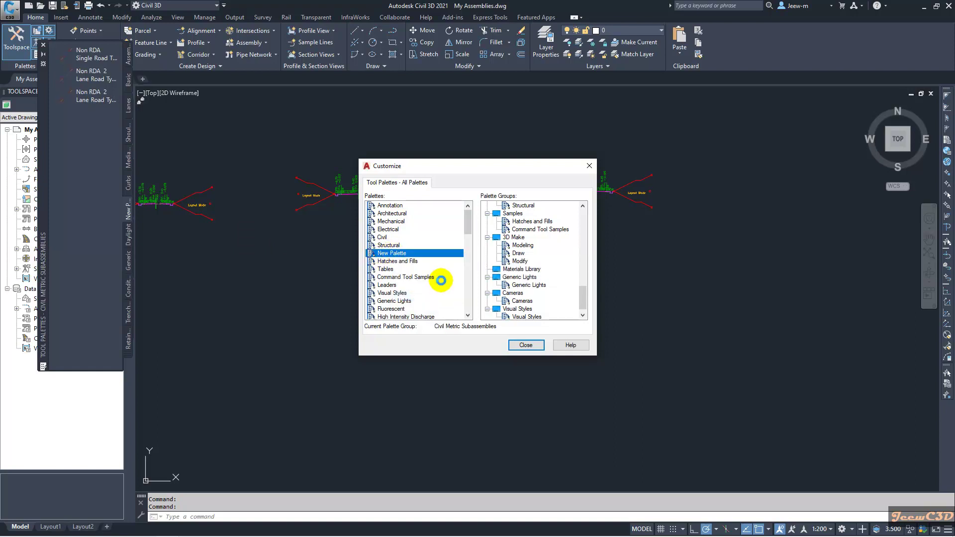
pyautogui.click(348, 266)
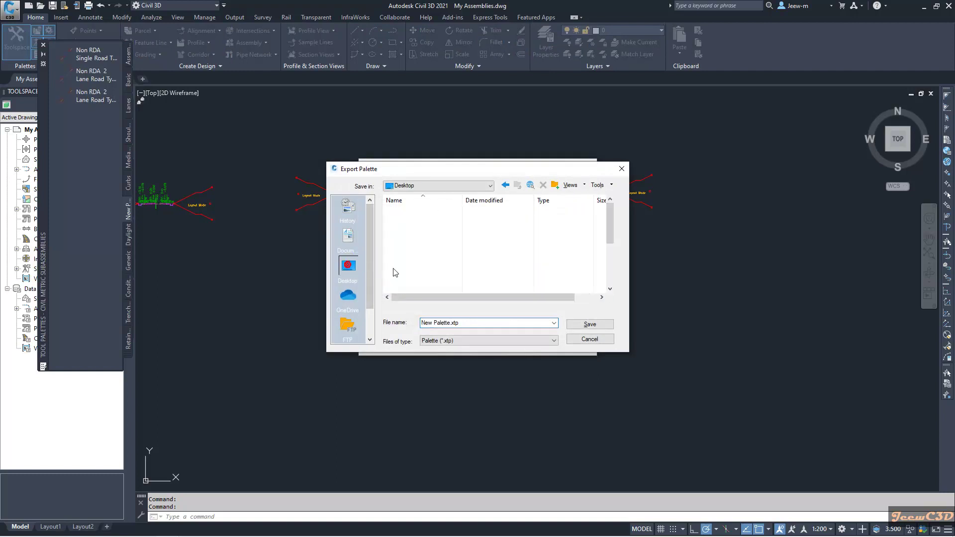
pyautogui.click(409, 269)
pyautogui.scroll(-2, 409, 268)
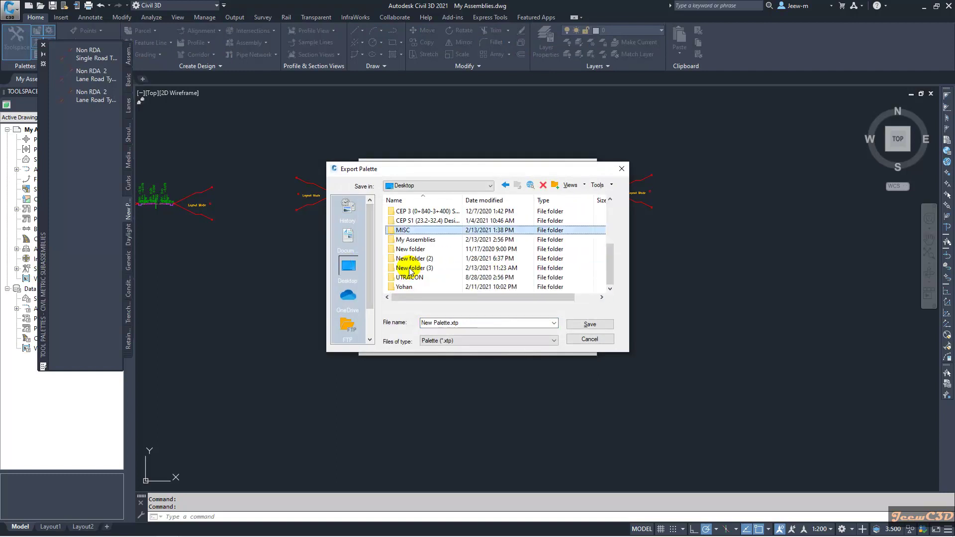
pyautogui.doubleClick(416, 240)
pyautogui.click(446, 322)
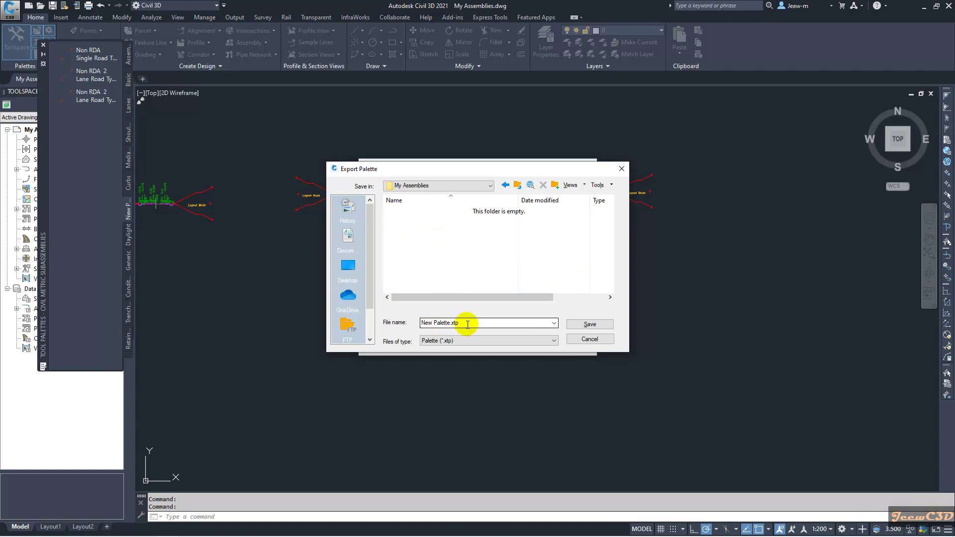
pyautogui.click(577, 324)
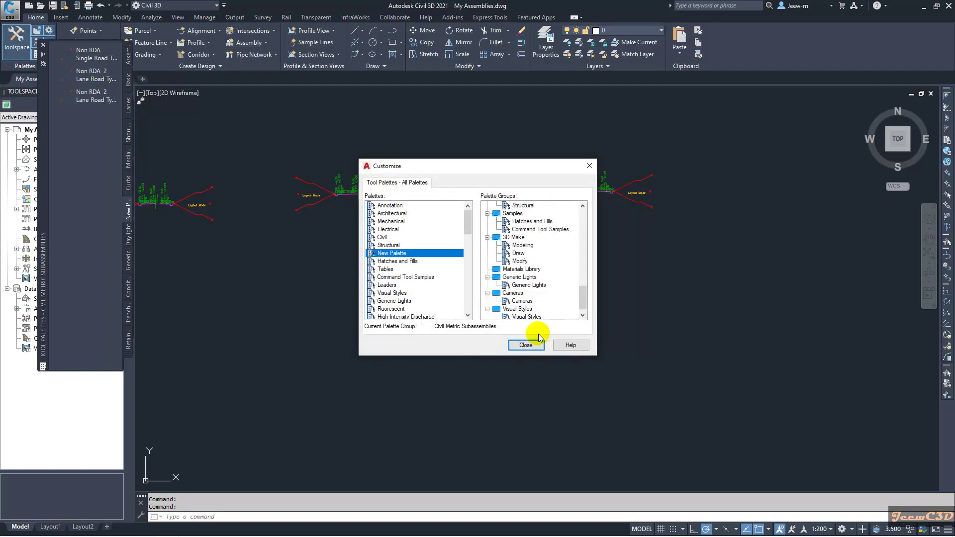
pyautogui.click(526, 346)
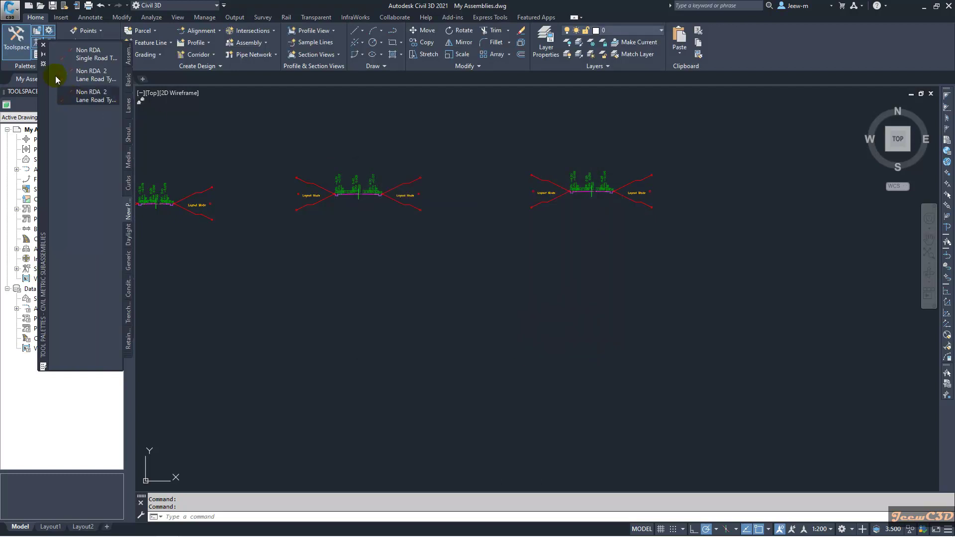
# Close the 2021 tool palettes, then bring up Civil 3D 2020's tool palettes and Customize Palettes dialog.
pyautogui.click(42, 46)
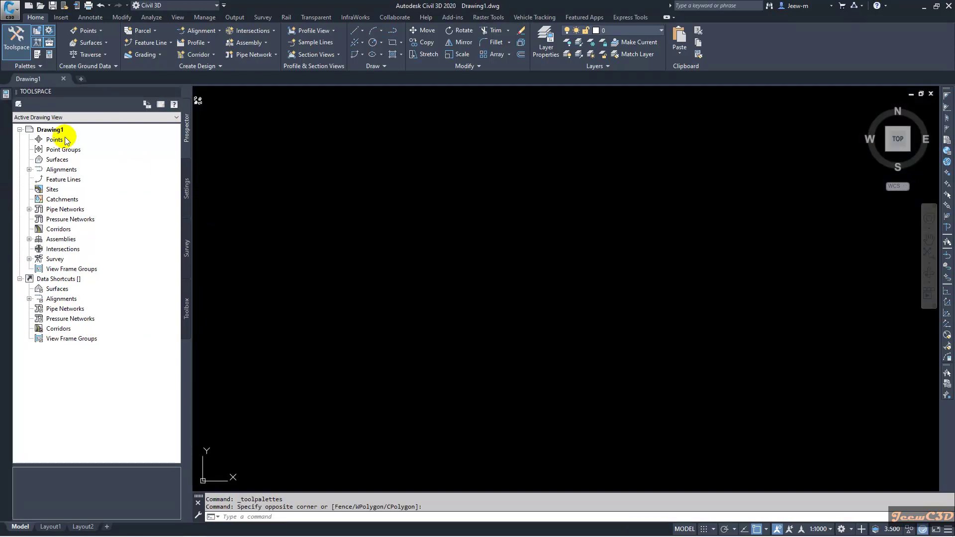
pyautogui.click(37, 54)
pyautogui.rightClick(224, 244)
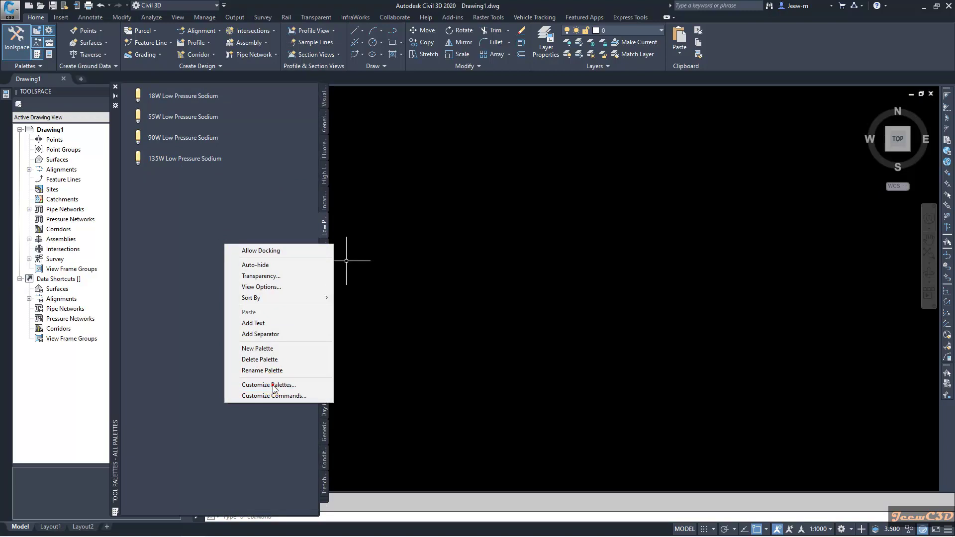
pyautogui.click(273, 385)
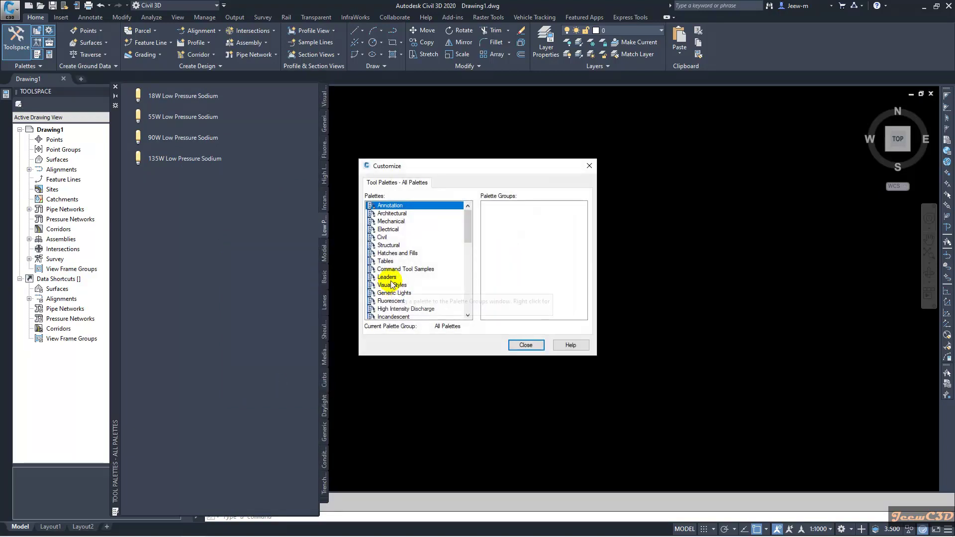
# Import New Palette.xtp from Desktop > My Assemblies into the Customize dialog.
pyautogui.rightClick(390, 285)
pyautogui.click(421, 336)
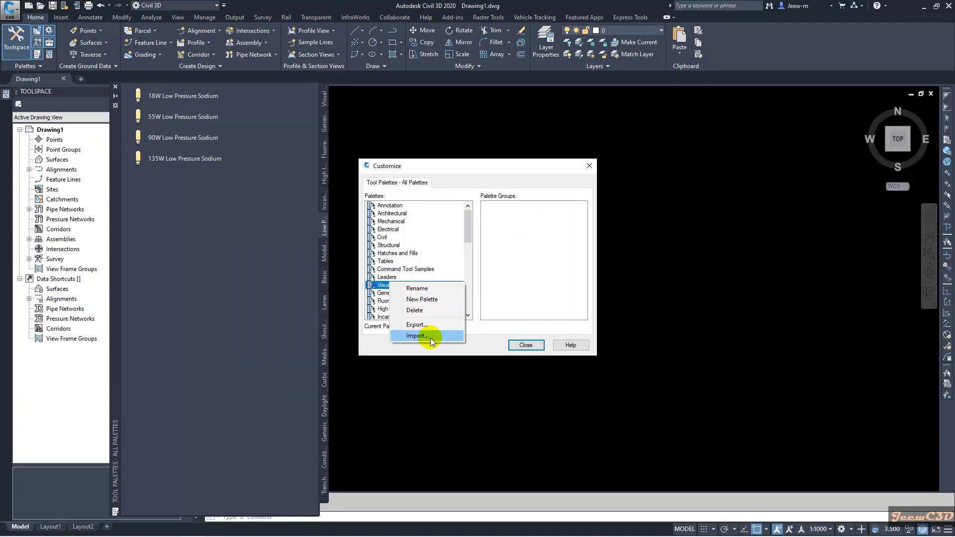
pyautogui.click(479, 260)
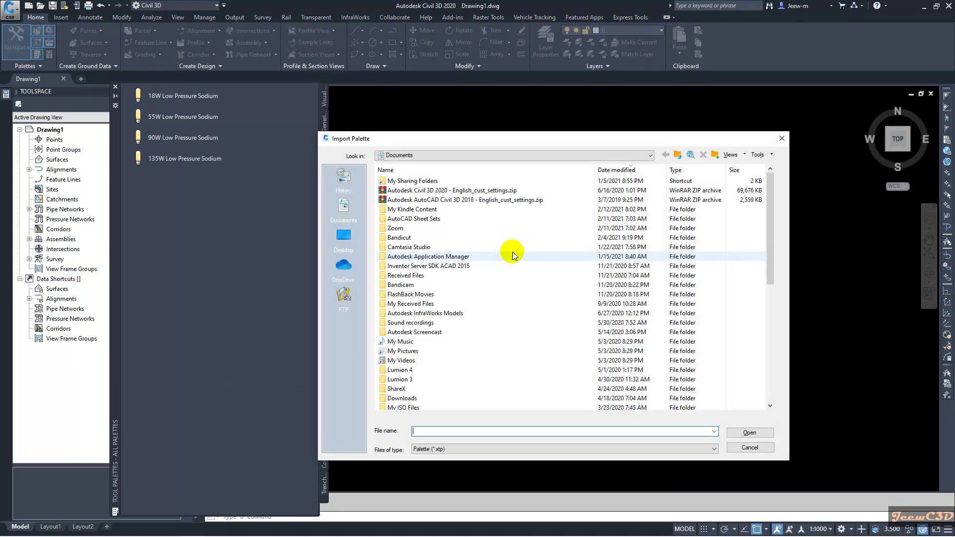
pyautogui.click(352, 252)
pyautogui.click(404, 256)
pyautogui.doubleClick(413, 181)
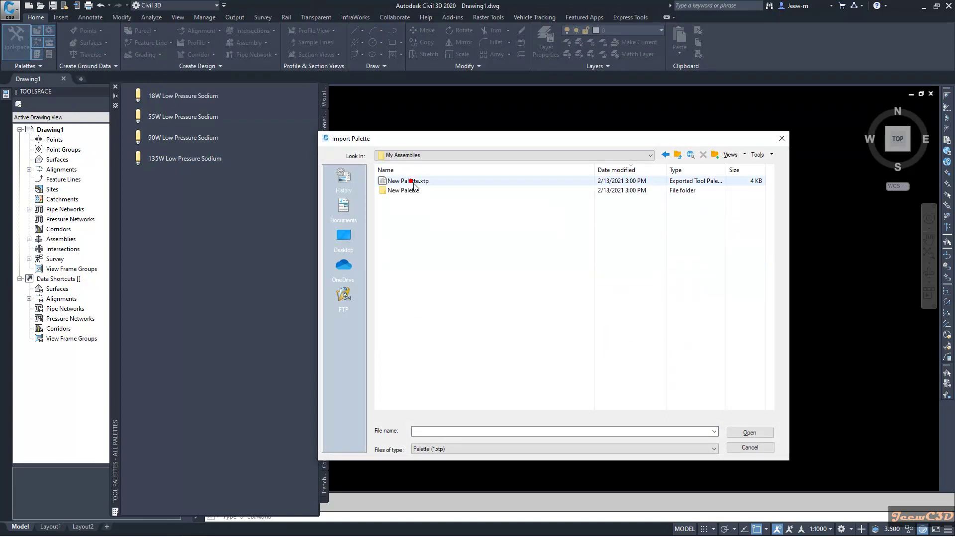
pyautogui.click(420, 181)
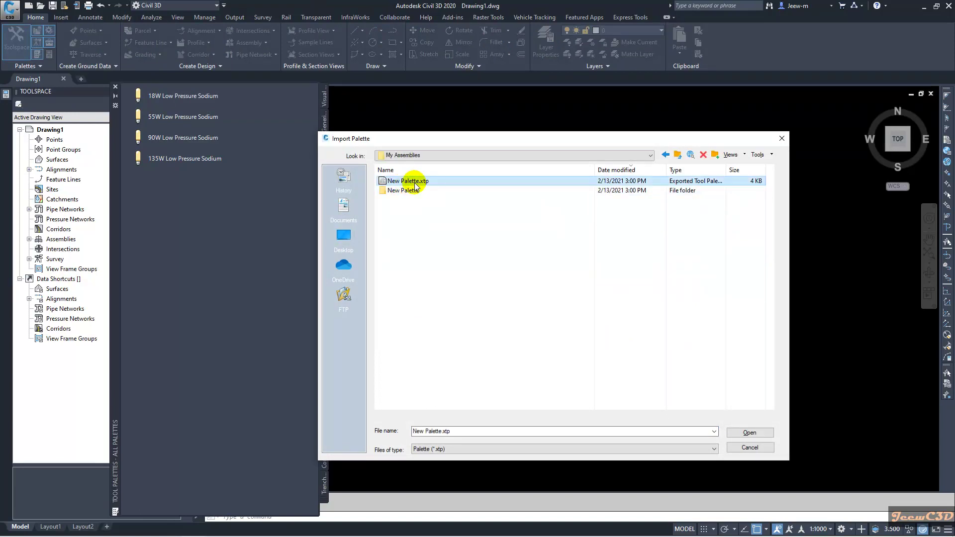
pyautogui.click(750, 433)
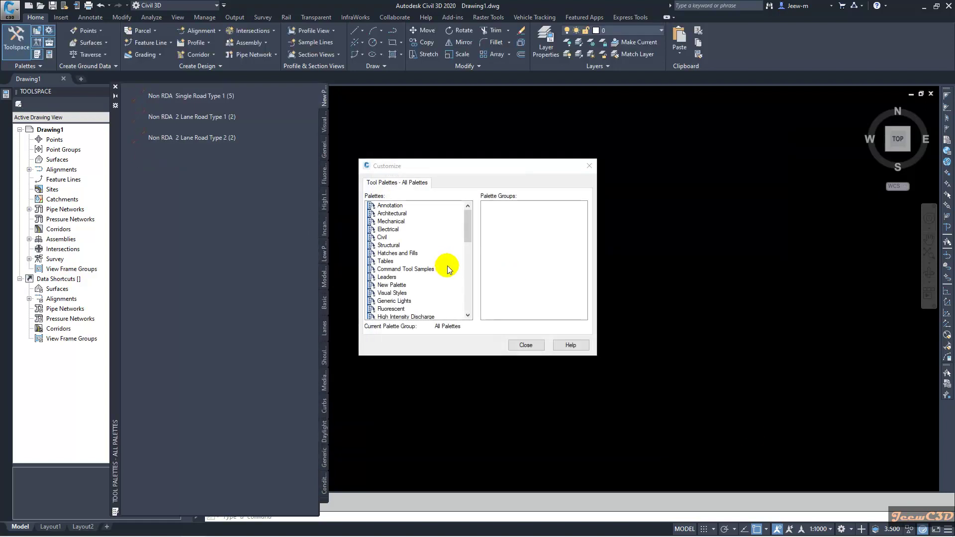
# Close the Customize dialog and pick the Non RDA Single Road Type 1 assembly tool.
pyautogui.click(517, 347)
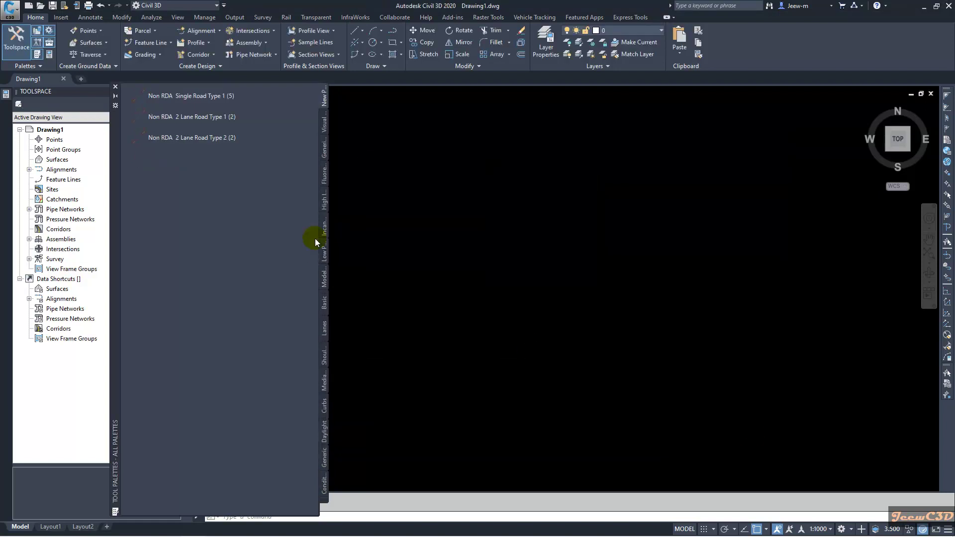
pyautogui.click(230, 134)
pyautogui.click(197, 95)
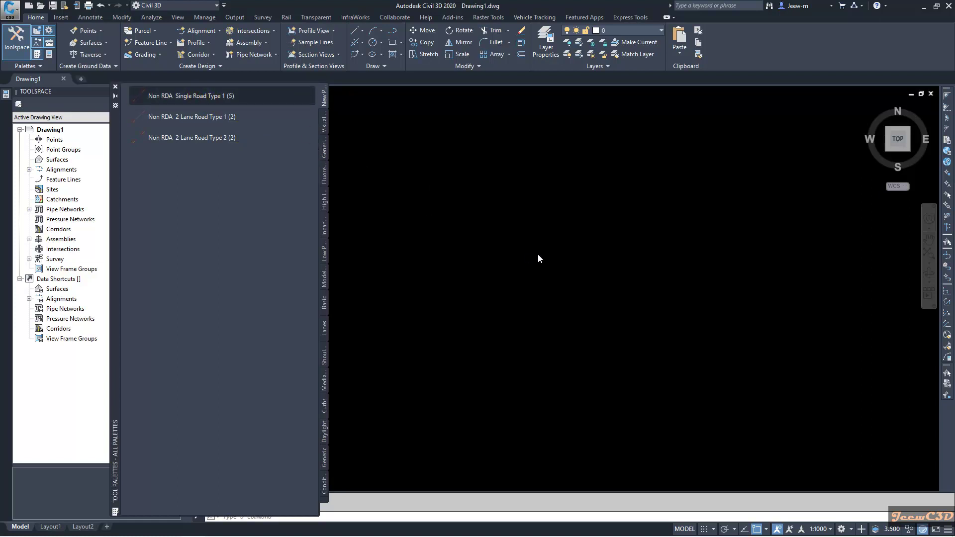